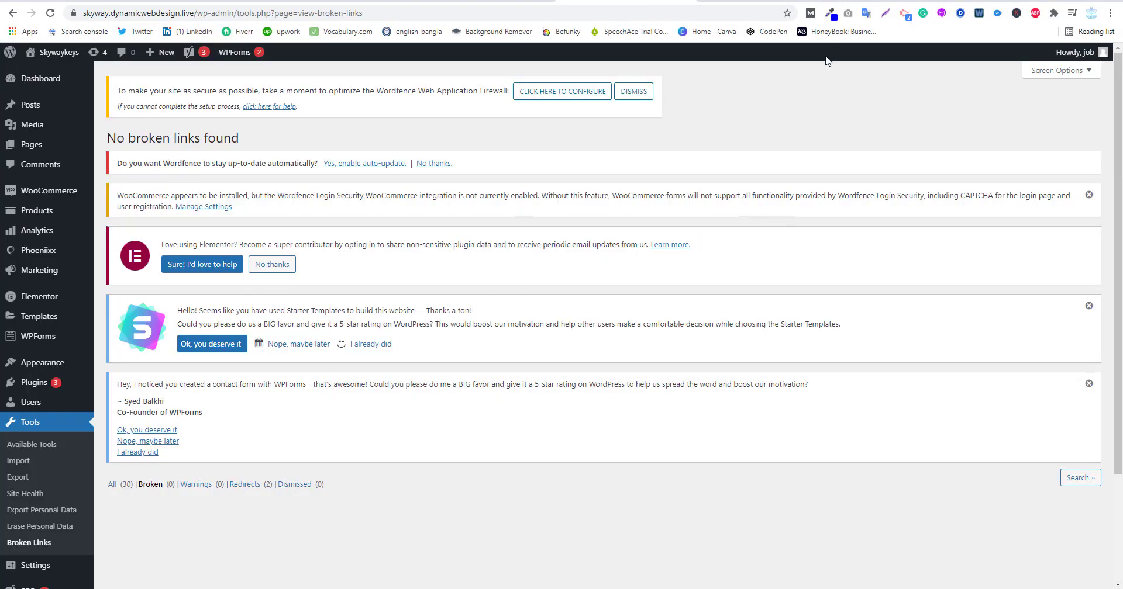
- Open the website's home page by removing sitemap_index.xml from the sitemap page's address
key(ctrl+Tab)
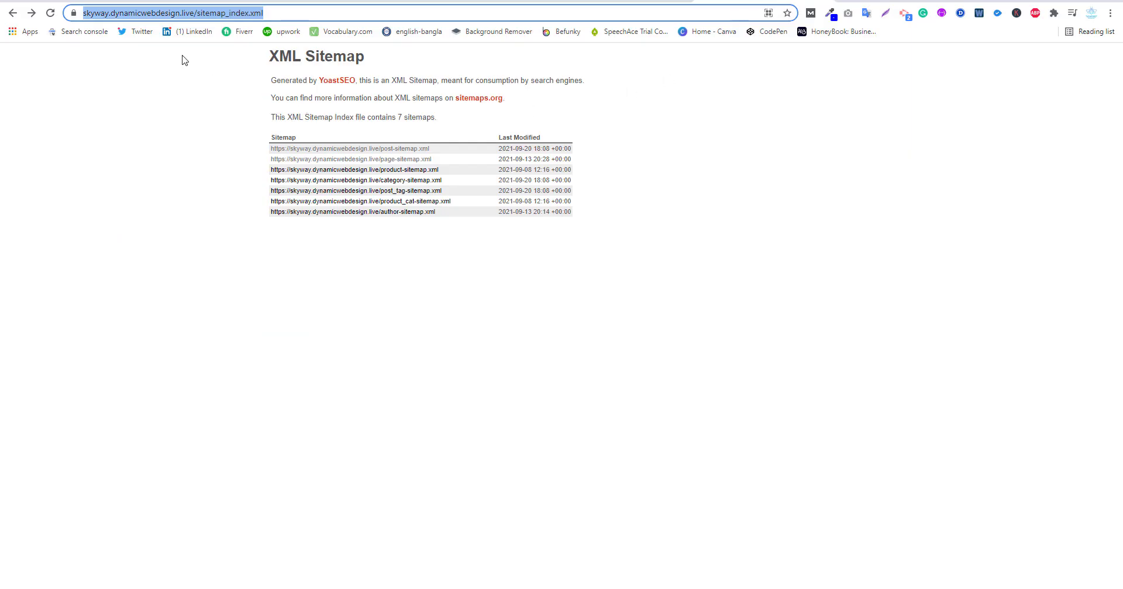
click(196, 13)
drag(225, 13, 351, 11)
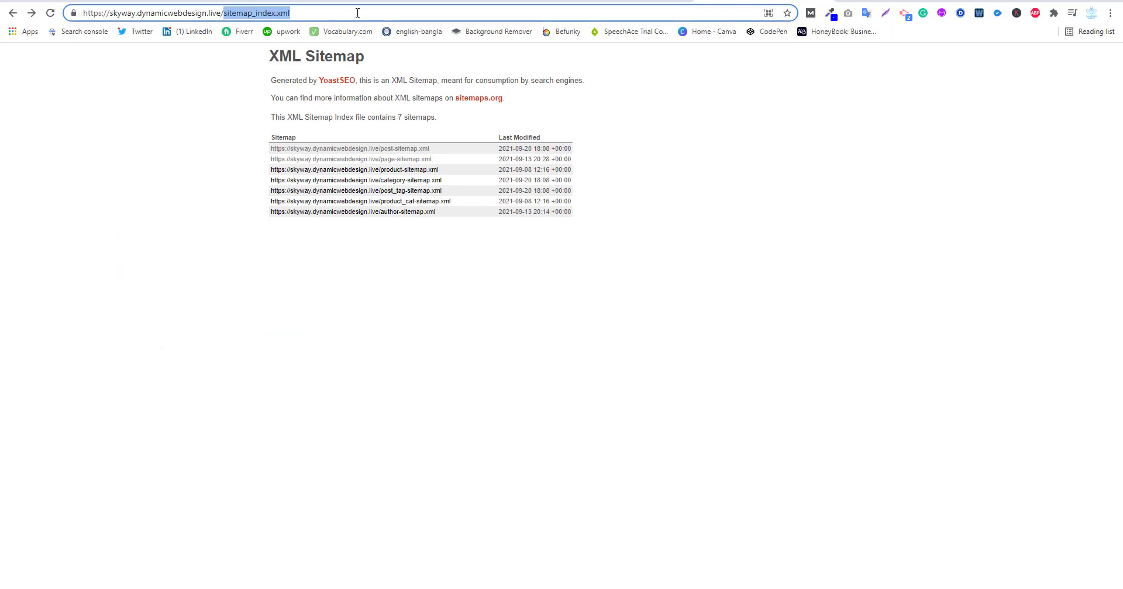
key(BackSpace)
key(Return)
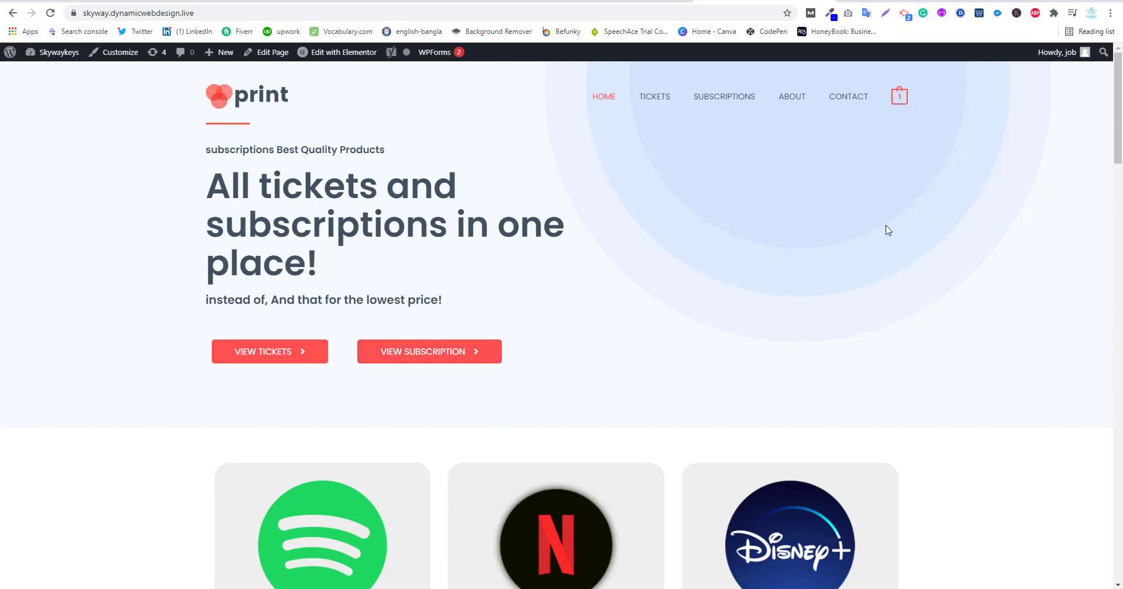
- Search the web for "screaming frog" in another browser tab and open its SEO Spider tool page
click(838, 0)
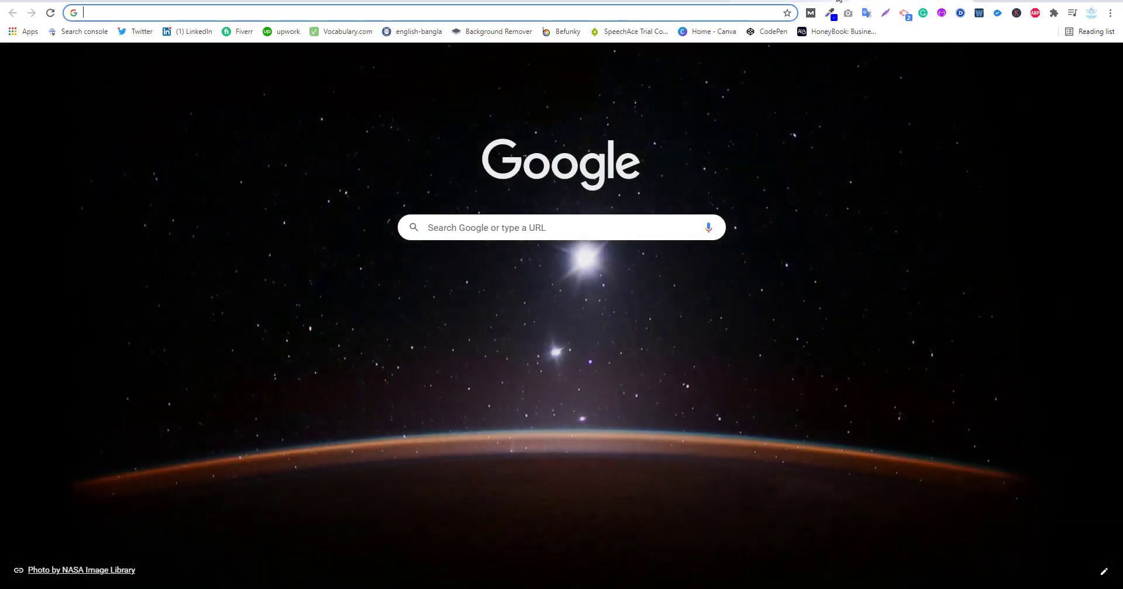
click(581, 12)
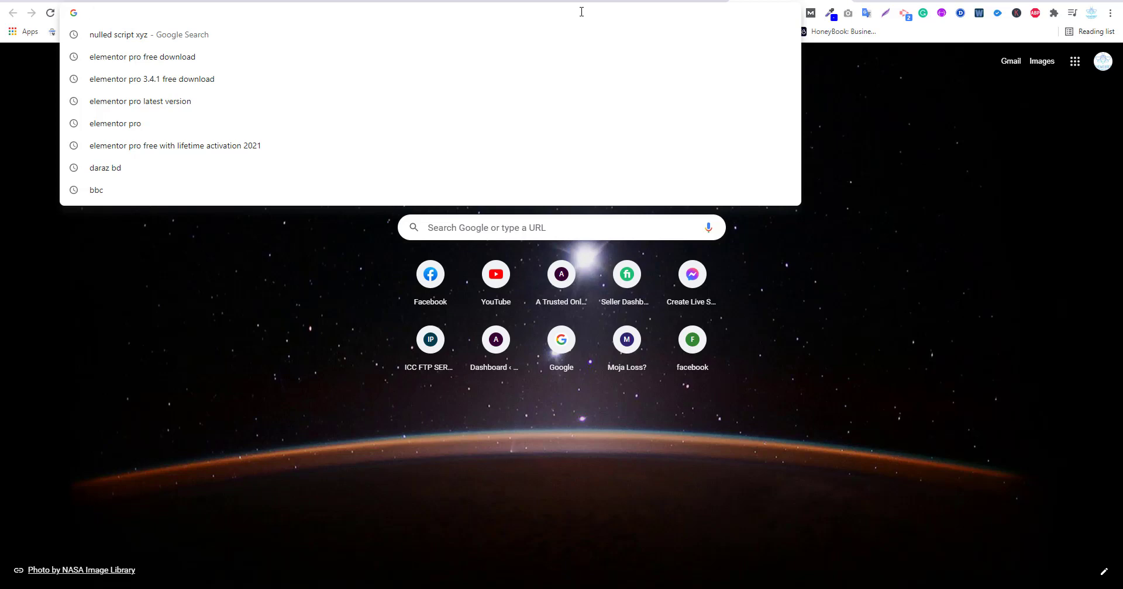
text(s)
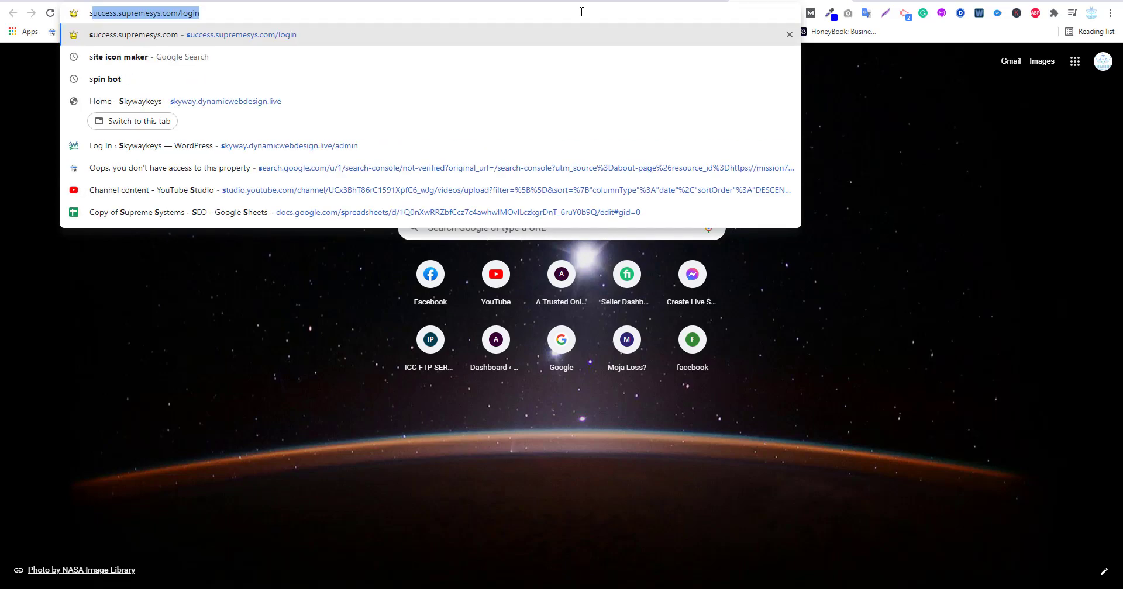
text(cre)
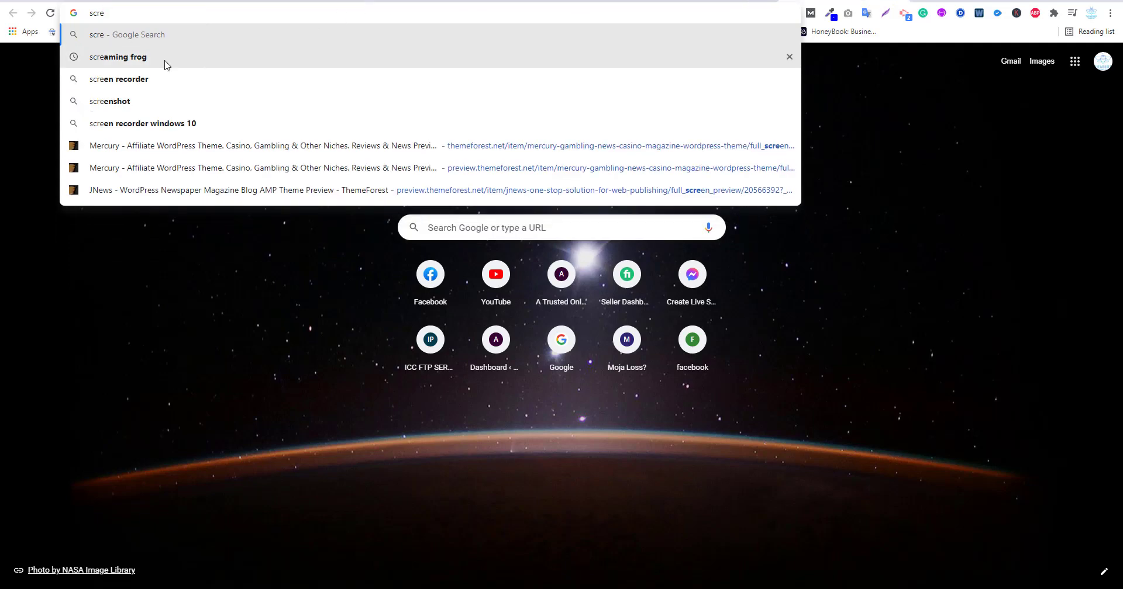
click(115, 57)
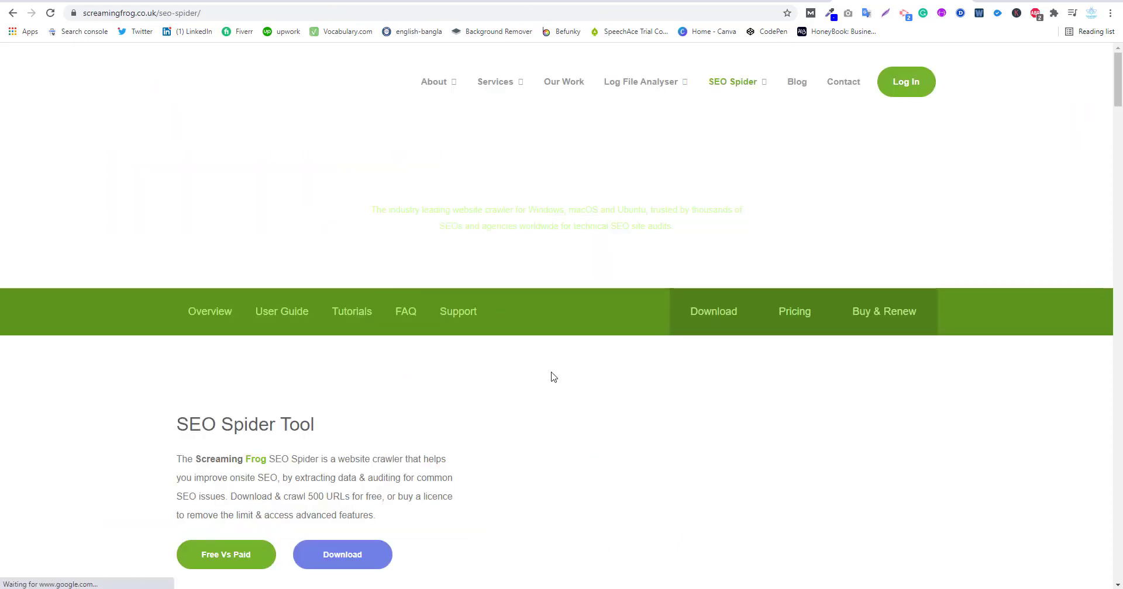
scroll(416, 368, down, 3)
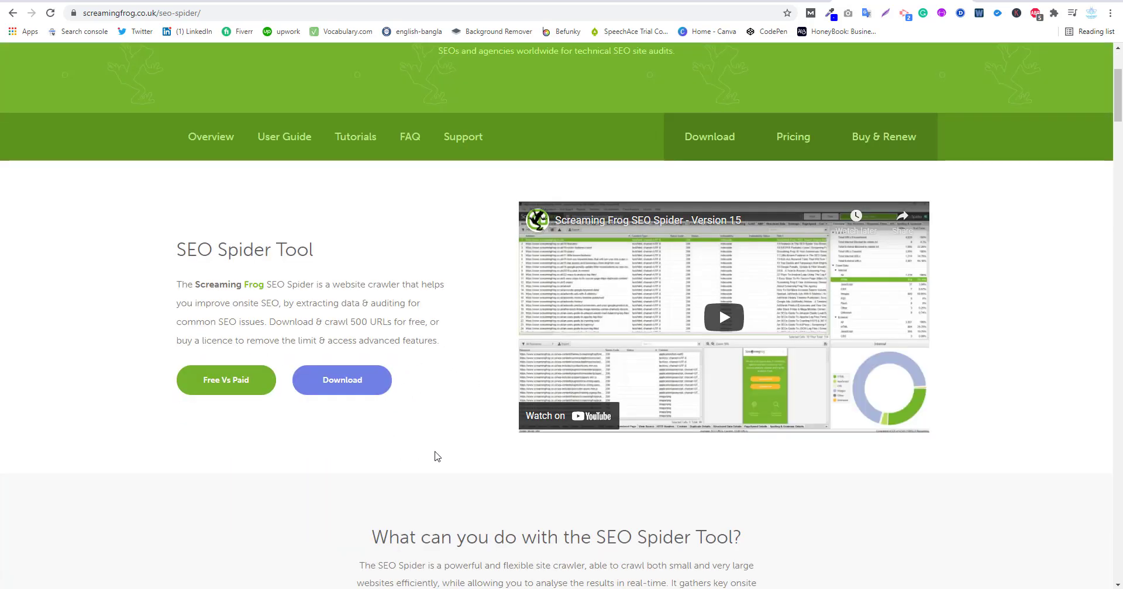
scroll(434, 455, down, 1)
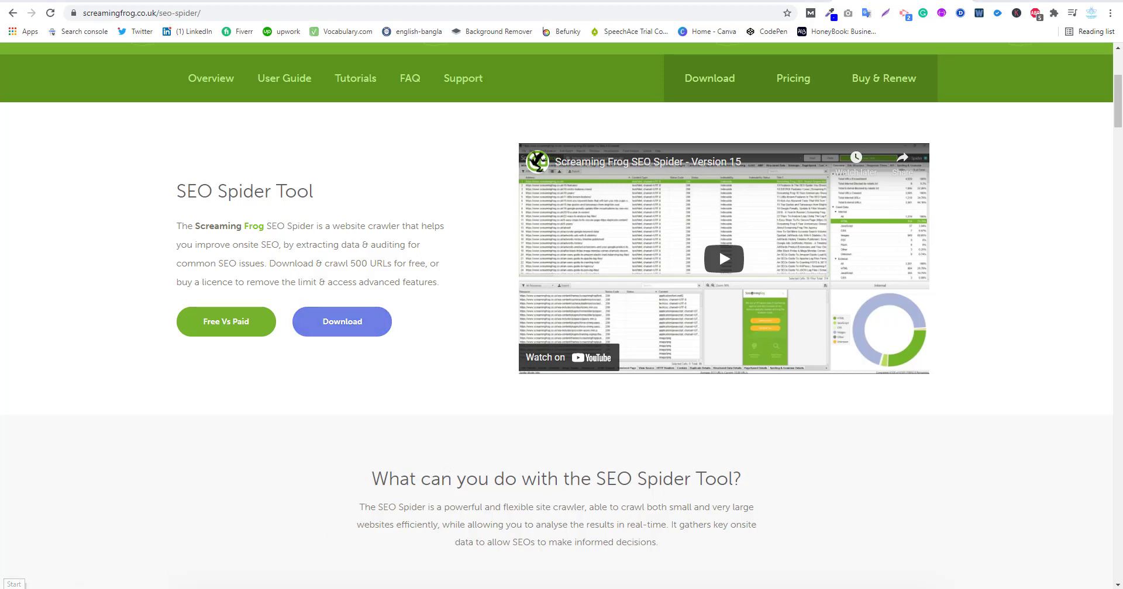
- Launch the installed Screaming Frog SEO Spider and decline the version 16.0 download
key(super)
key(super+s)
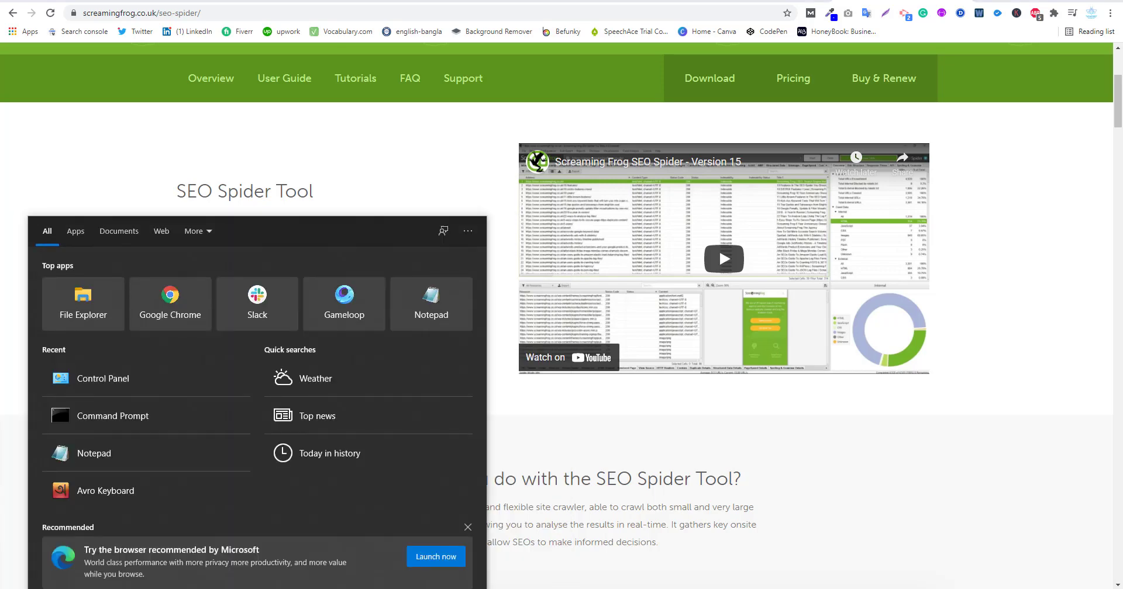
text(seo)
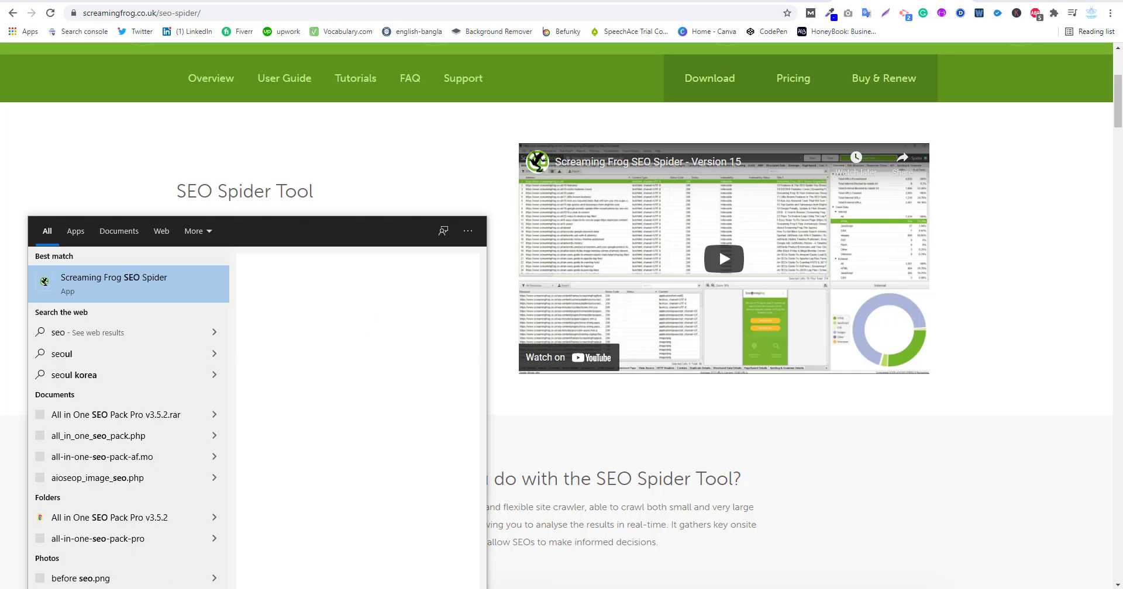
click(113, 290)
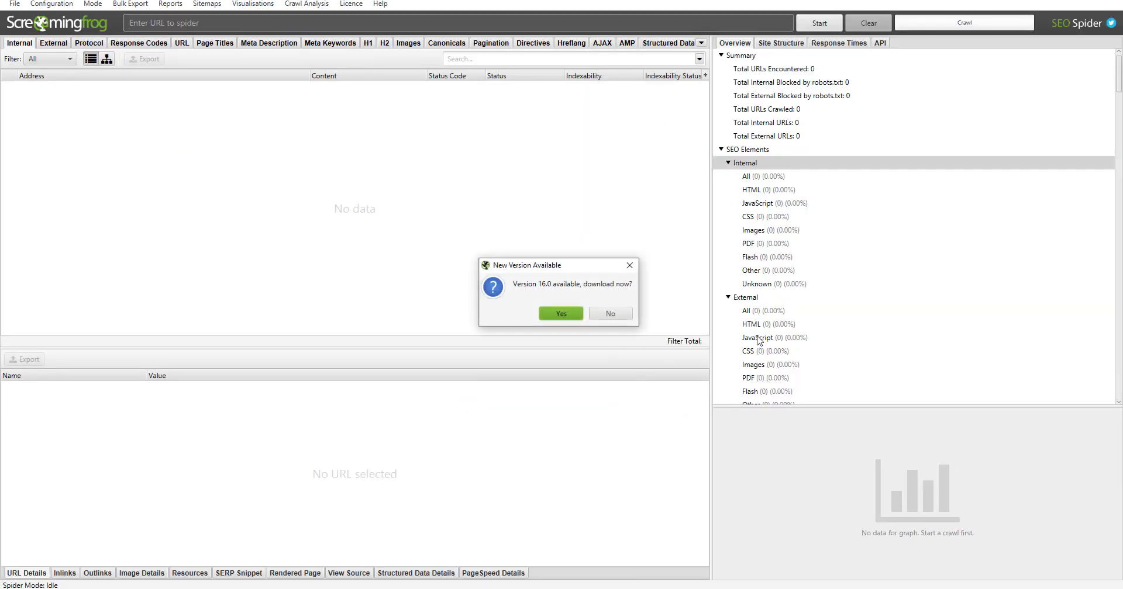
click(604, 315)
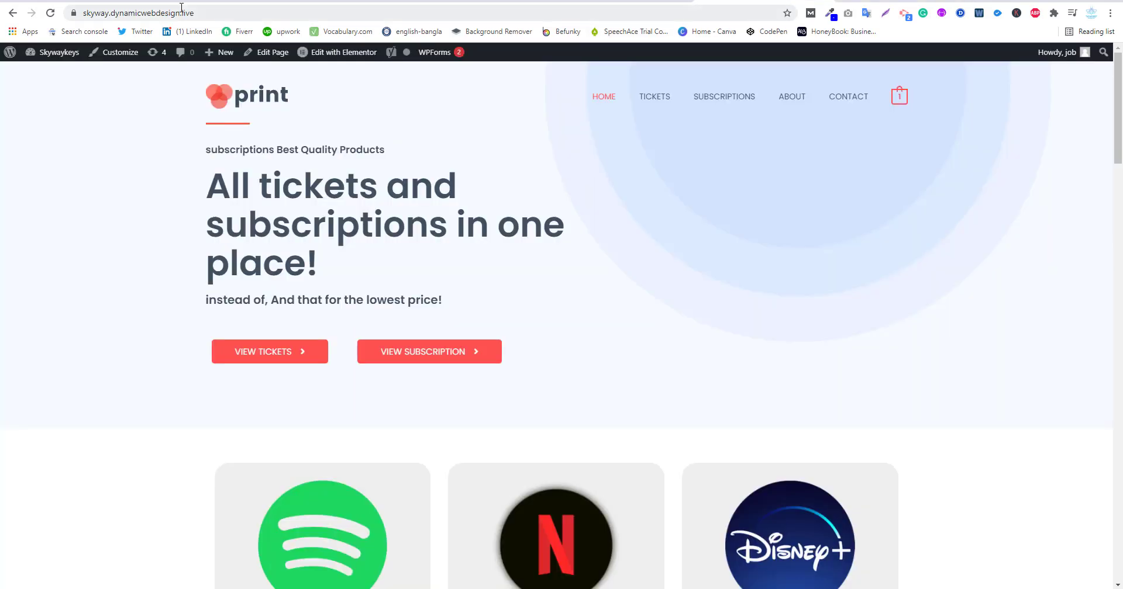
click(219, 14)
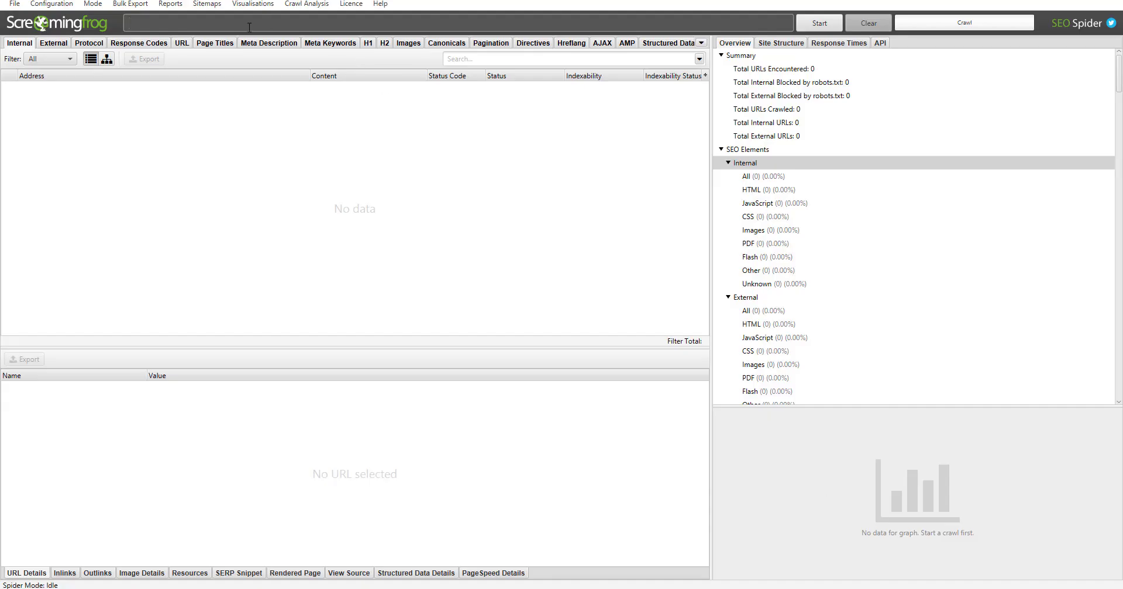
key(ctrl+v)
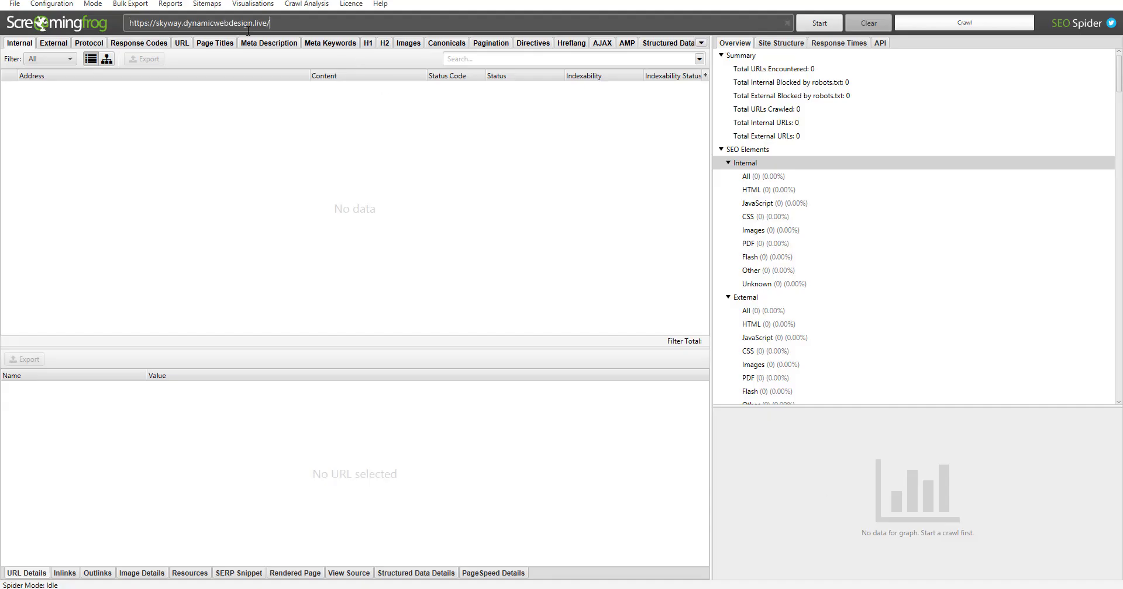
click(819, 22)
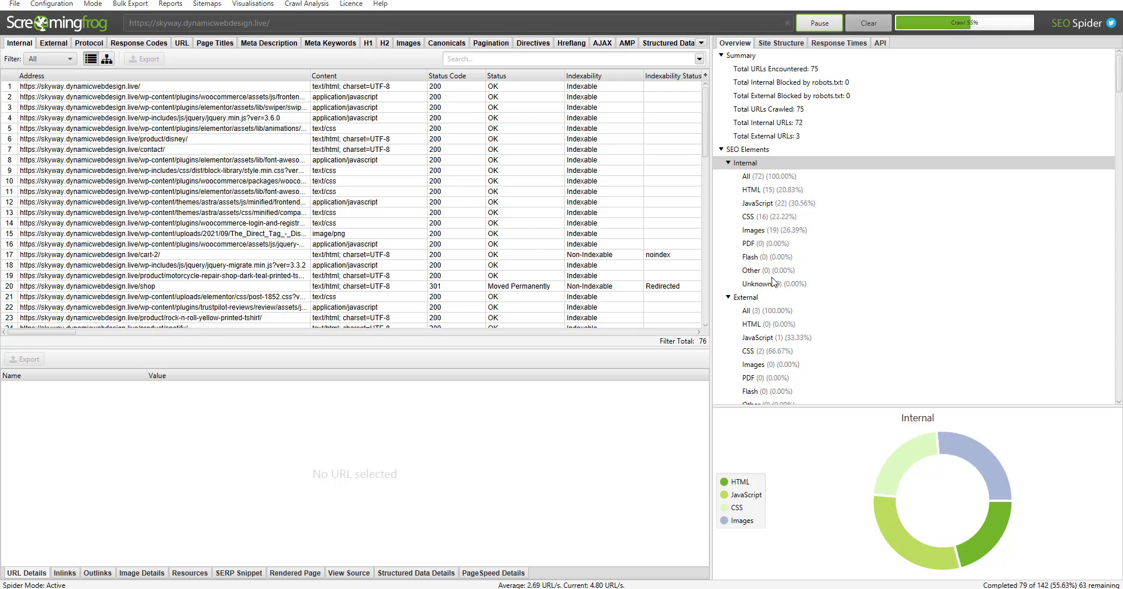
scroll(786, 278, down, 1)
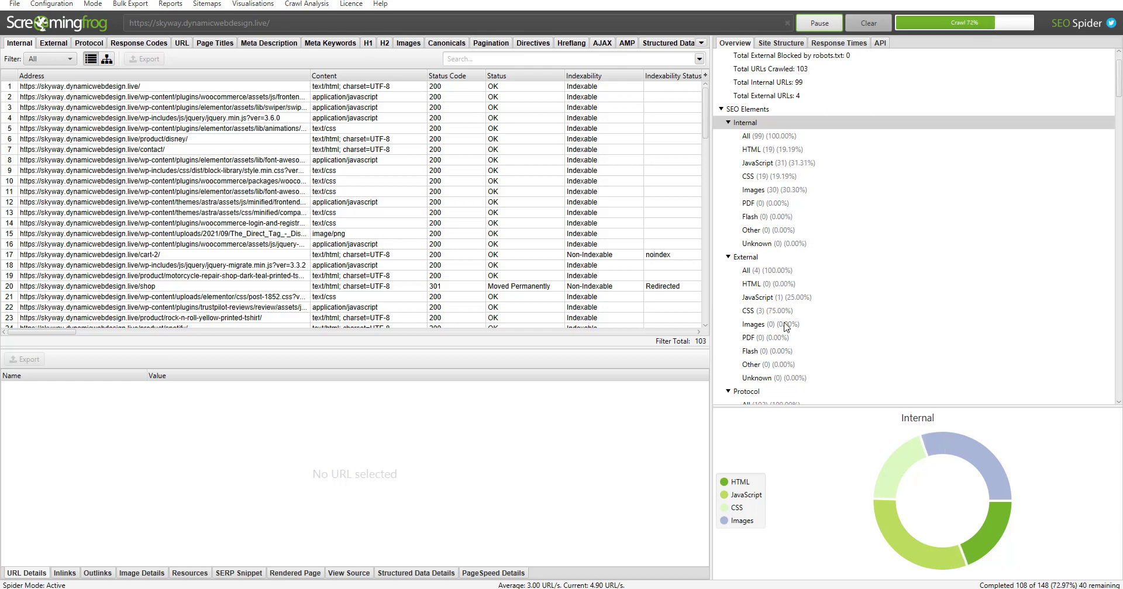
scroll(787, 334, down, 1)
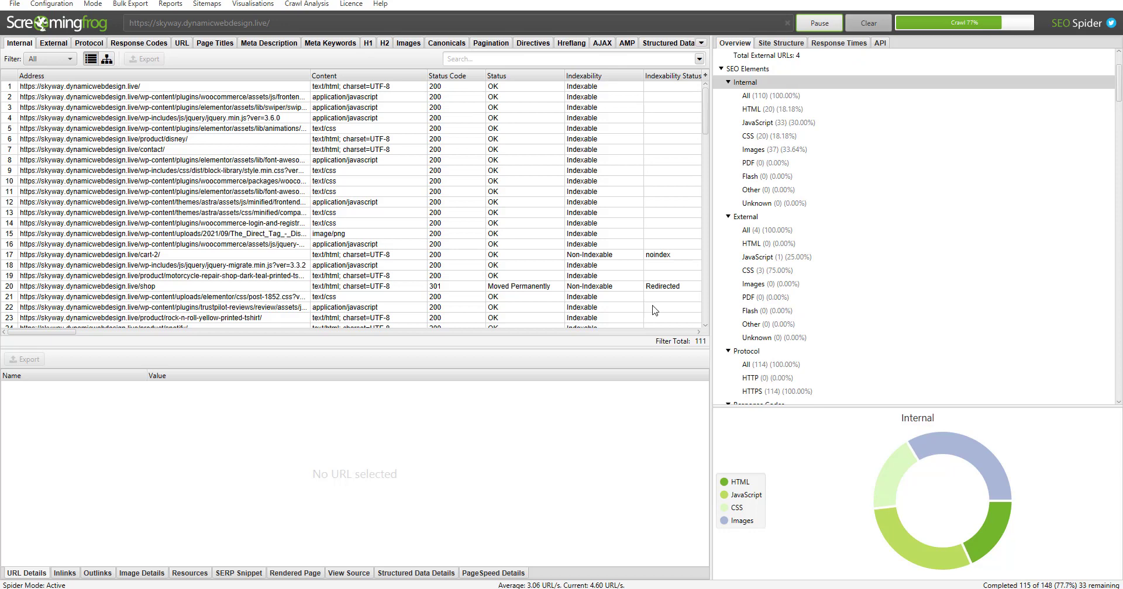
- Review the crawled page titles, checking the missing ones and then the full list
click(214, 43)
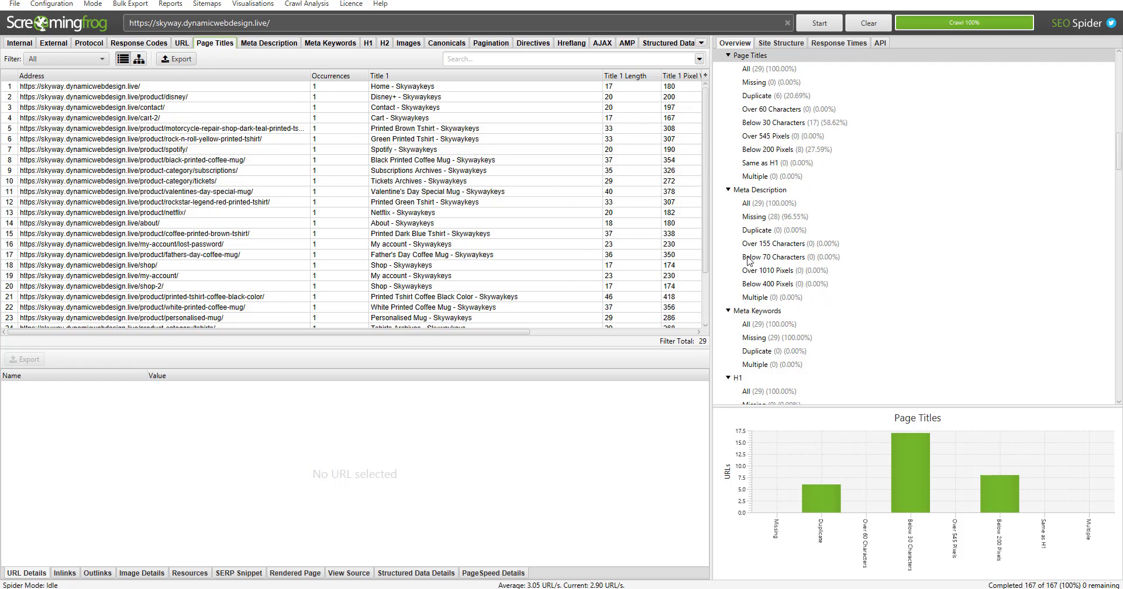
click(773, 86)
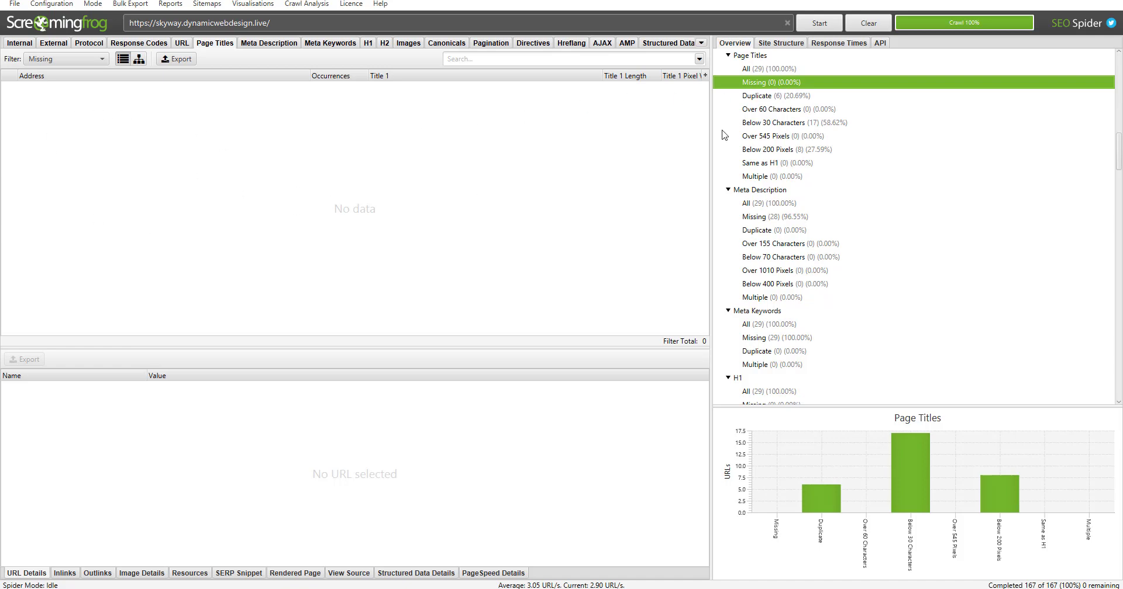
click(766, 68)
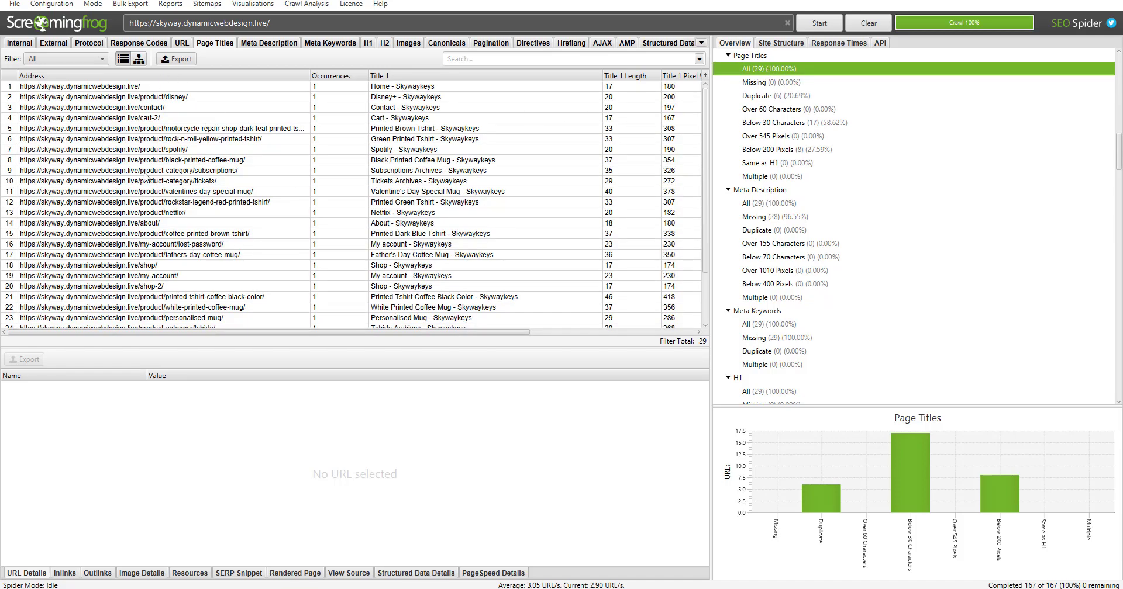
scroll(187, 245, down, 3)
scroll(214, 245, up, 3)
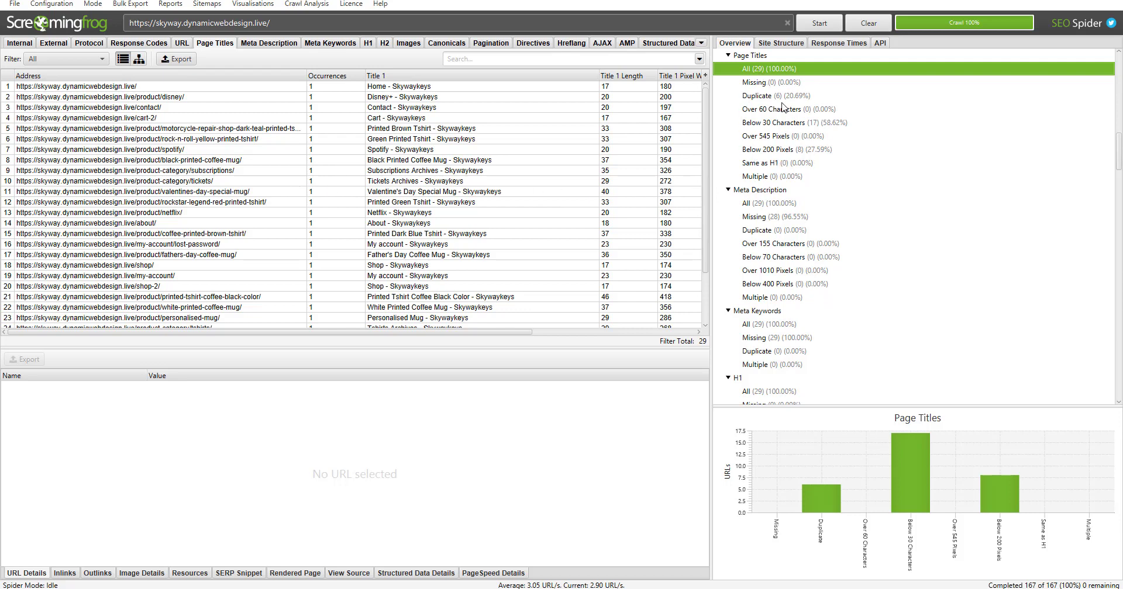
- Filter the meta descriptions to the missing ones and copy the /contact/ page's address
click(270, 45)
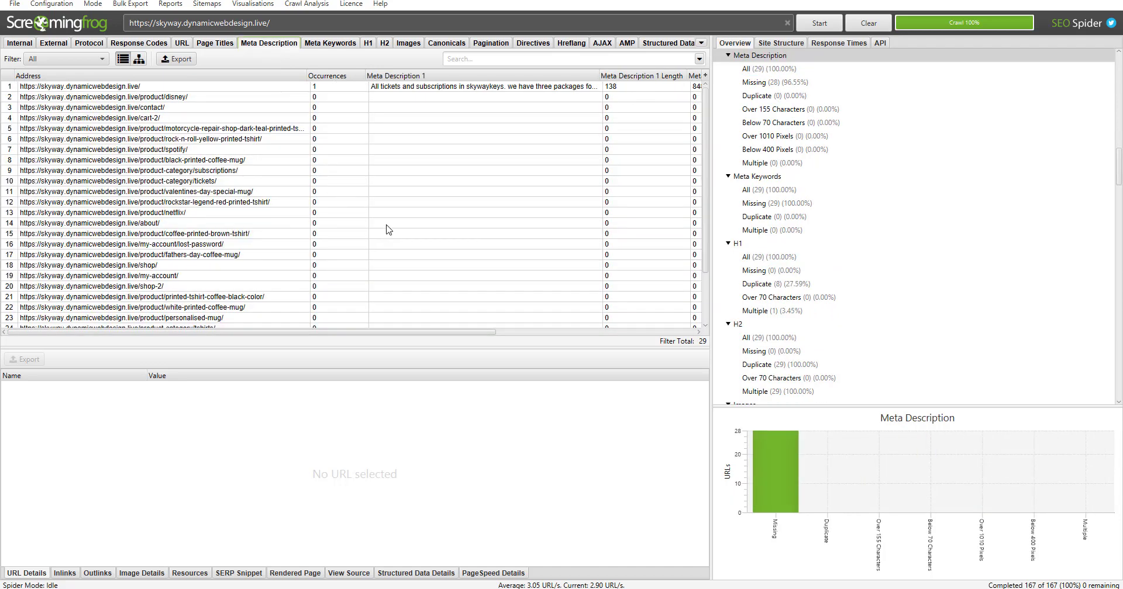
click(769, 84)
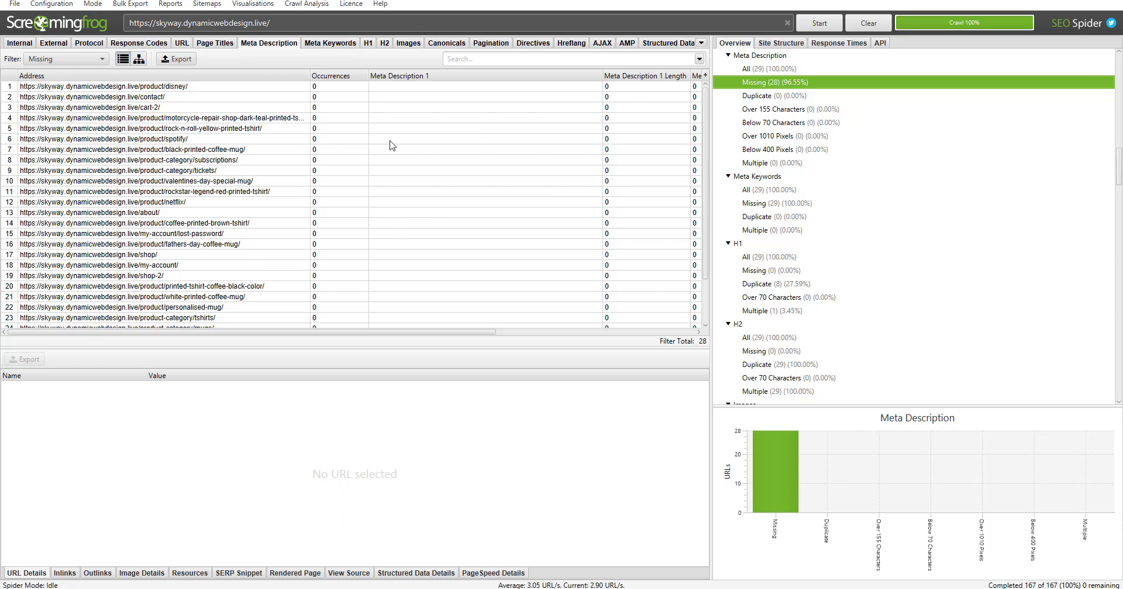
click(153, 88)
click(156, 98)
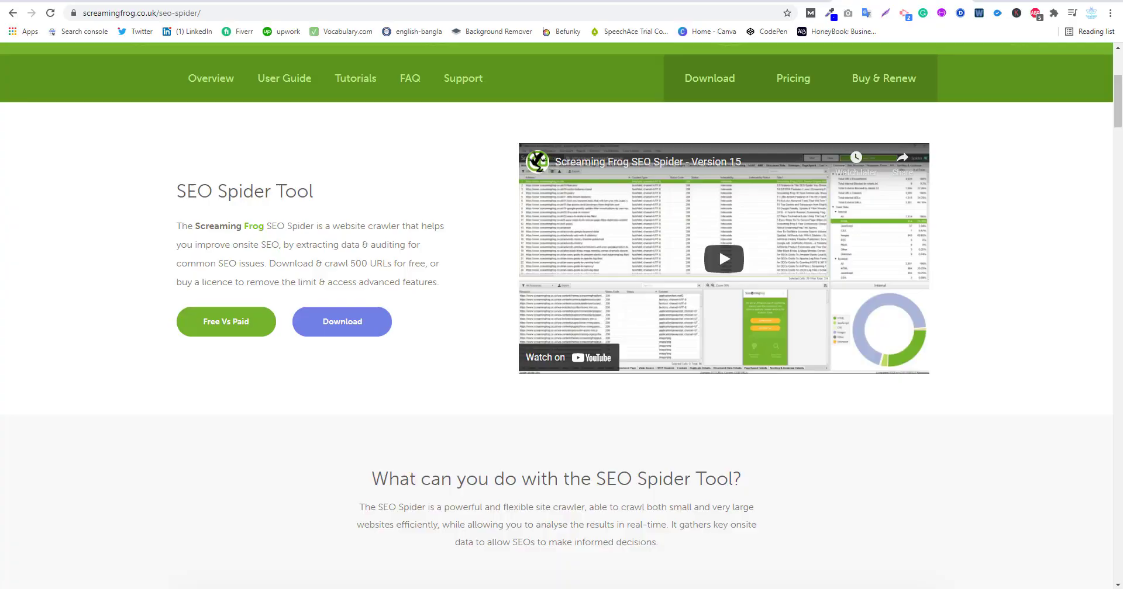
click(252, 8)
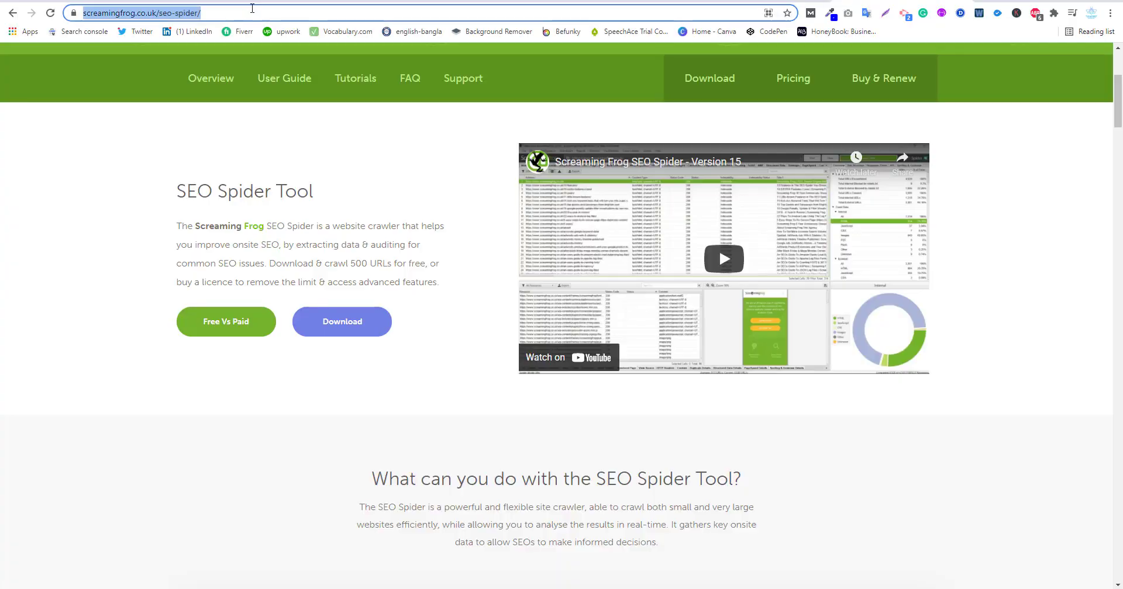
key(ctrl+v)
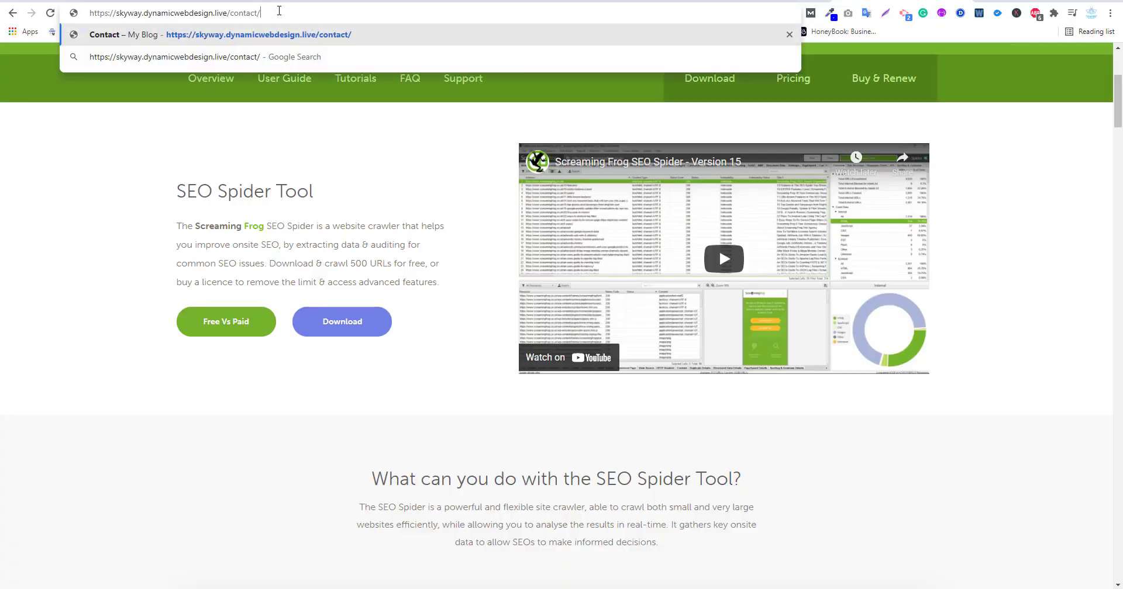
key(Return)
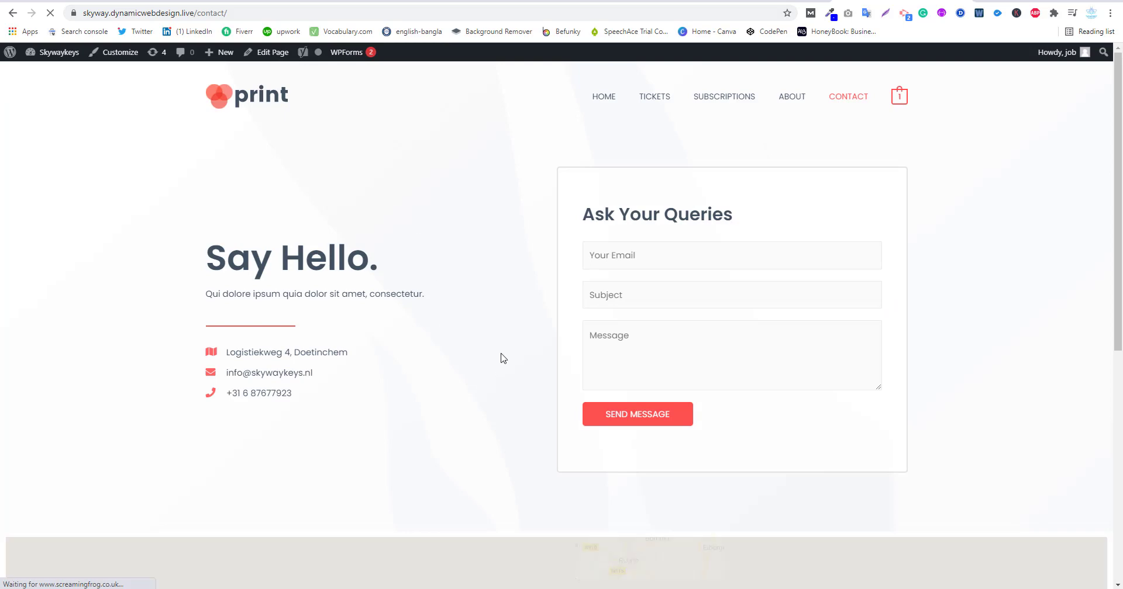
scroll(500, 354, down, 3)
scroll(501, 355, up, 3)
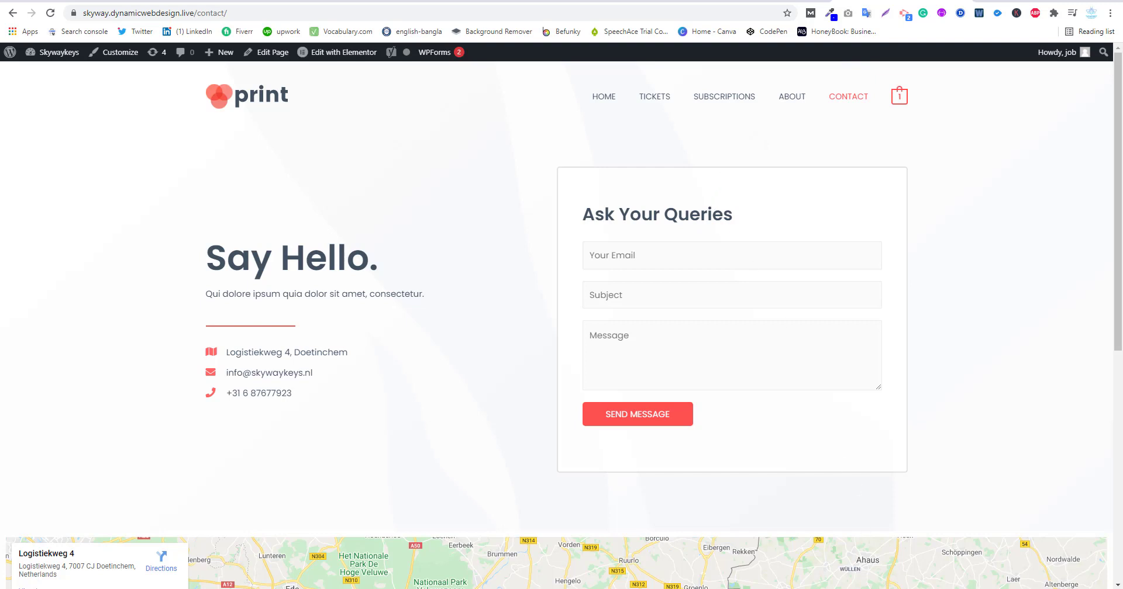
- Switch back to Screaming Frog SEO Spider and review the meta keywords and the H1 and H2 headings, filtering H1 to missing
click(875, 587)
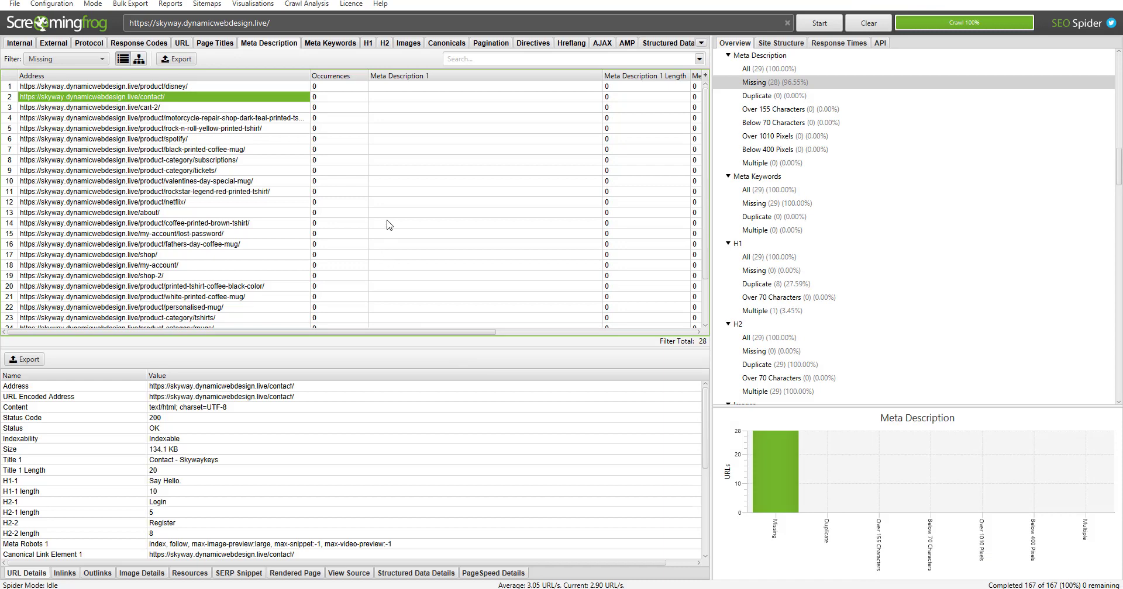
click(331, 47)
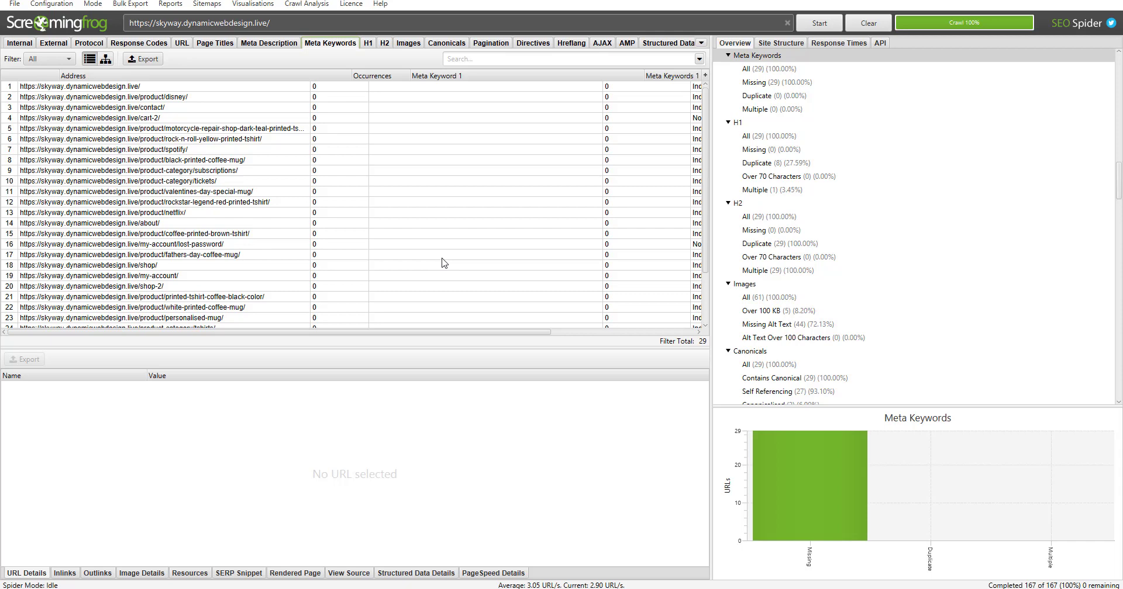
click(368, 43)
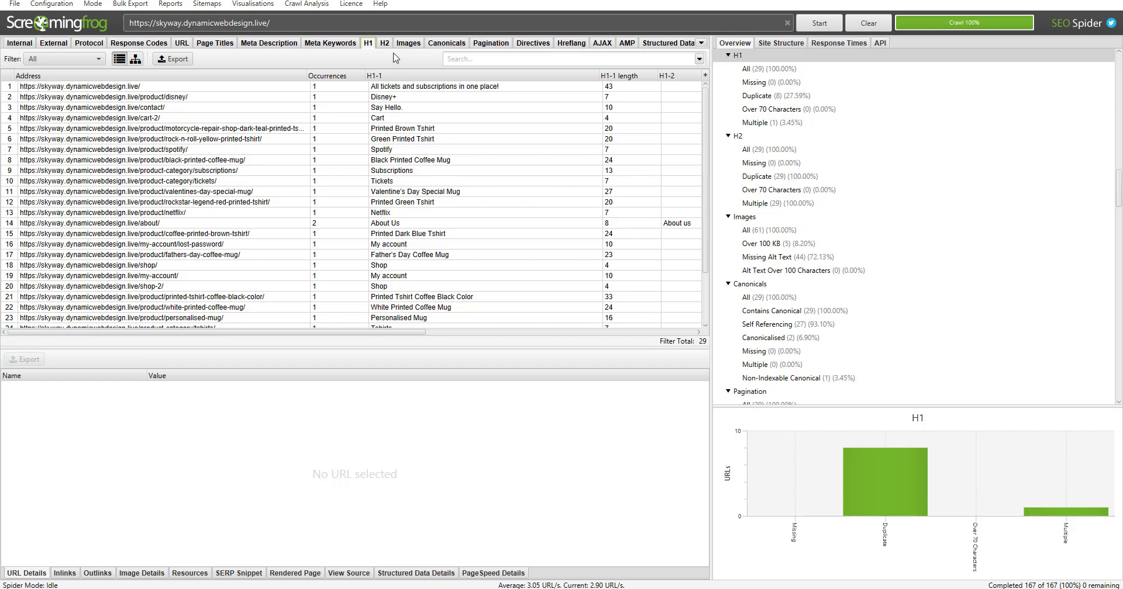
click(778, 85)
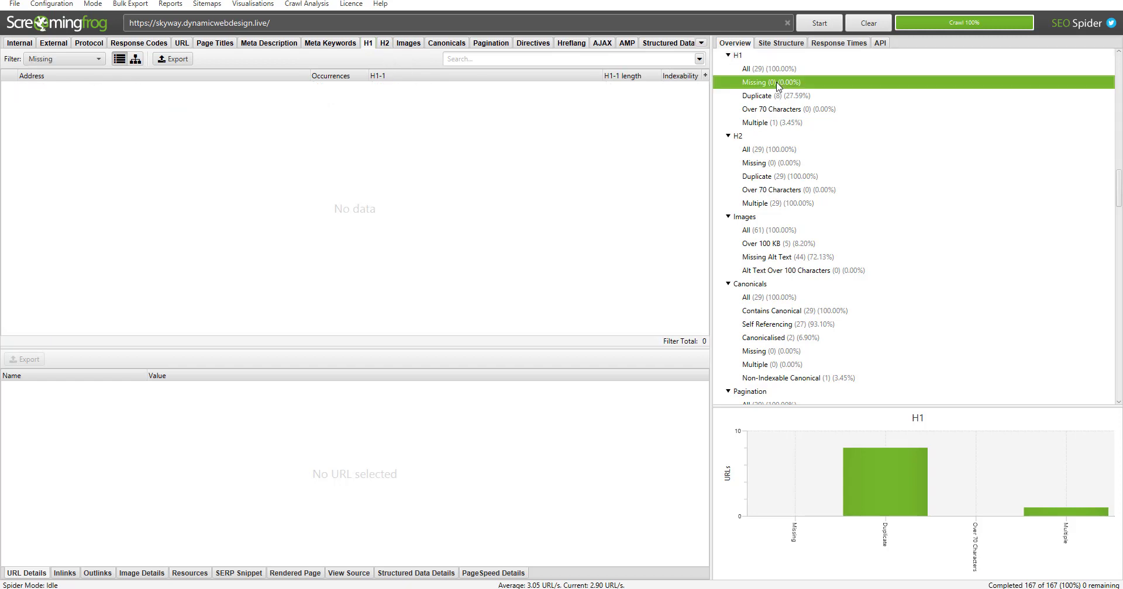
click(384, 44)
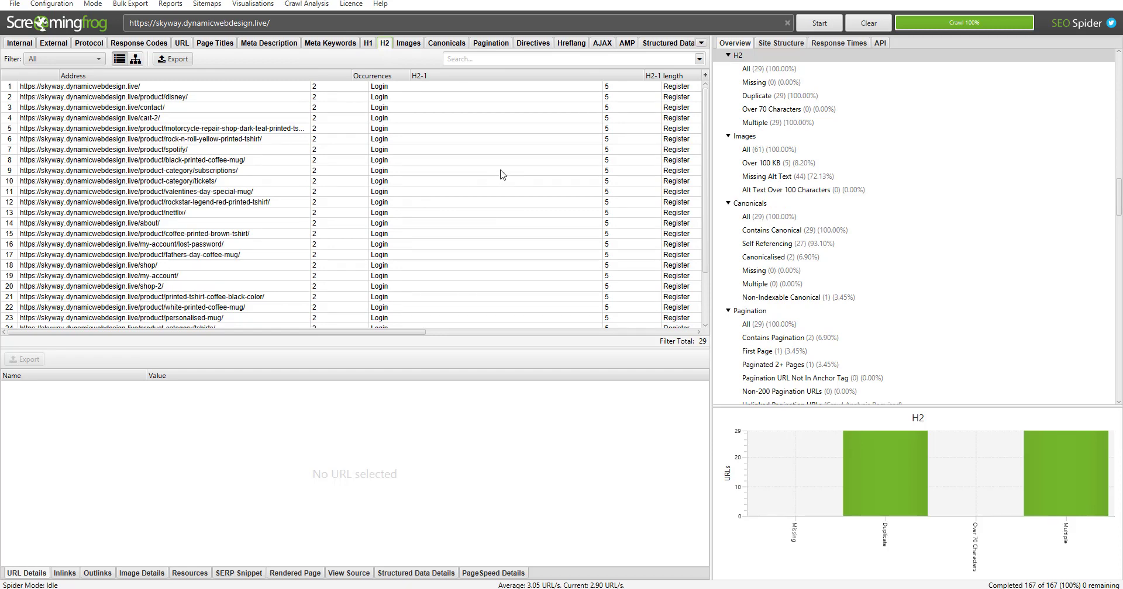
- Filter the H2 headings to missing, filter the images to missing alt text, and select client2-free-img.png
click(756, 86)
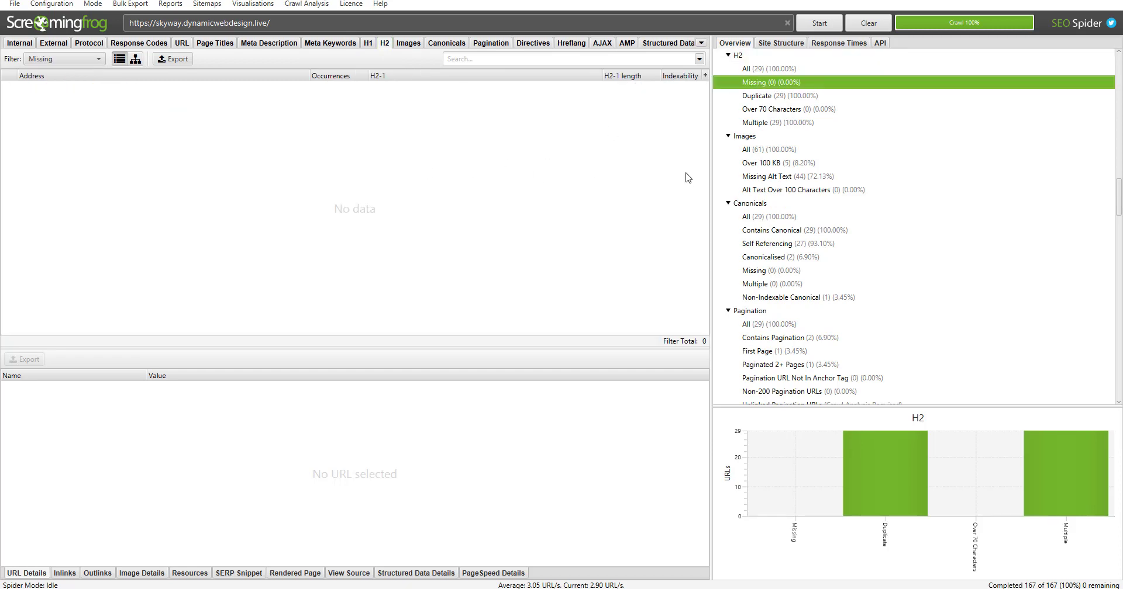
click(408, 44)
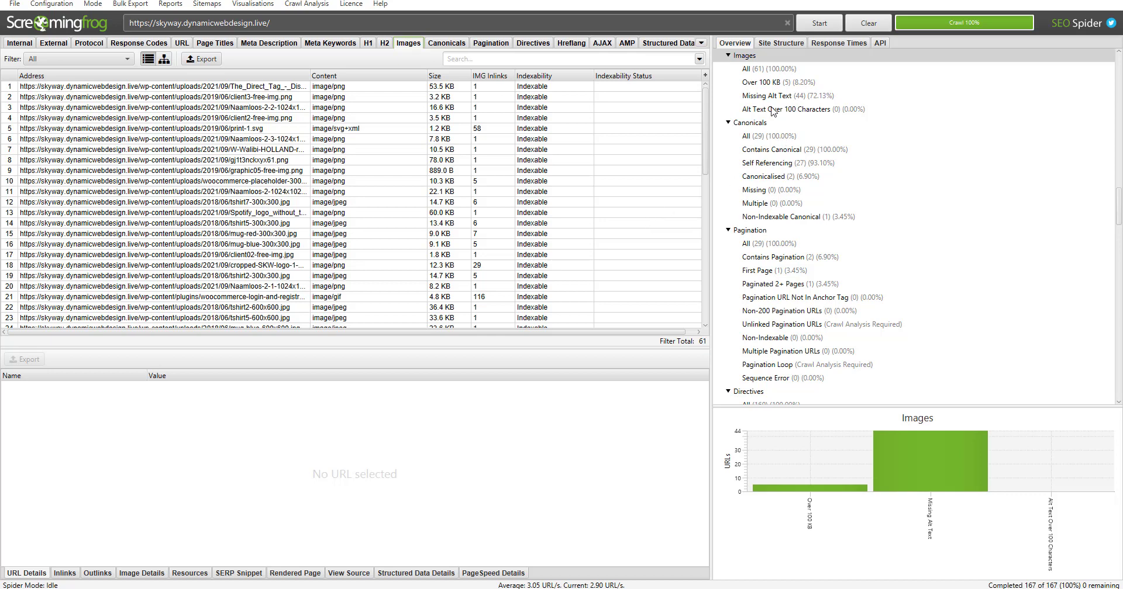
click(789, 96)
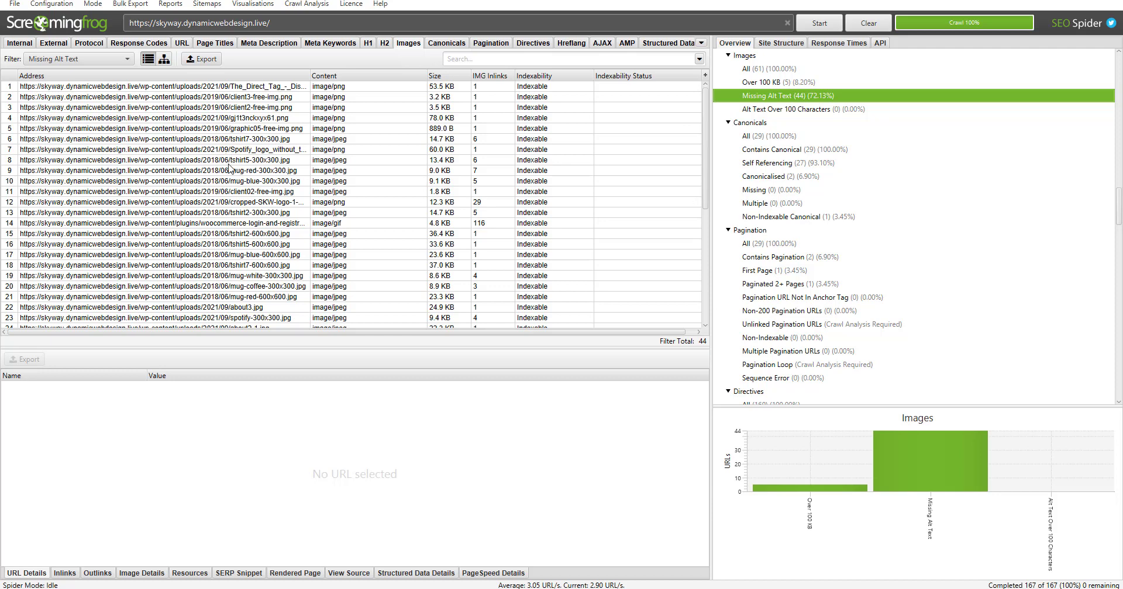
click(170, 110)
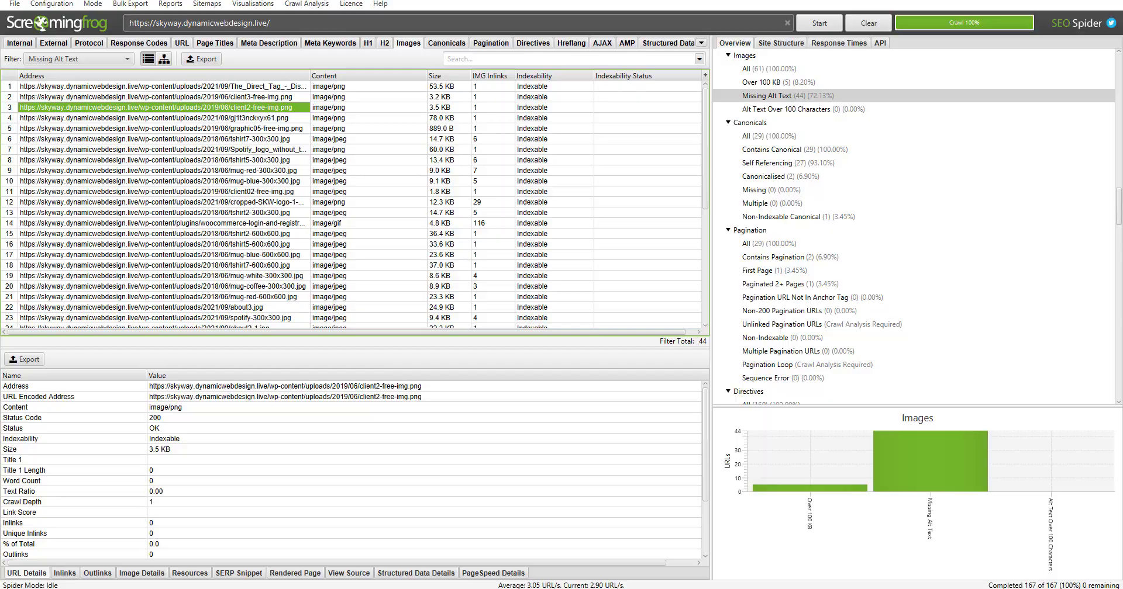
- Switch to Chrome and search for seo in a new tab
key(alt+Tab)
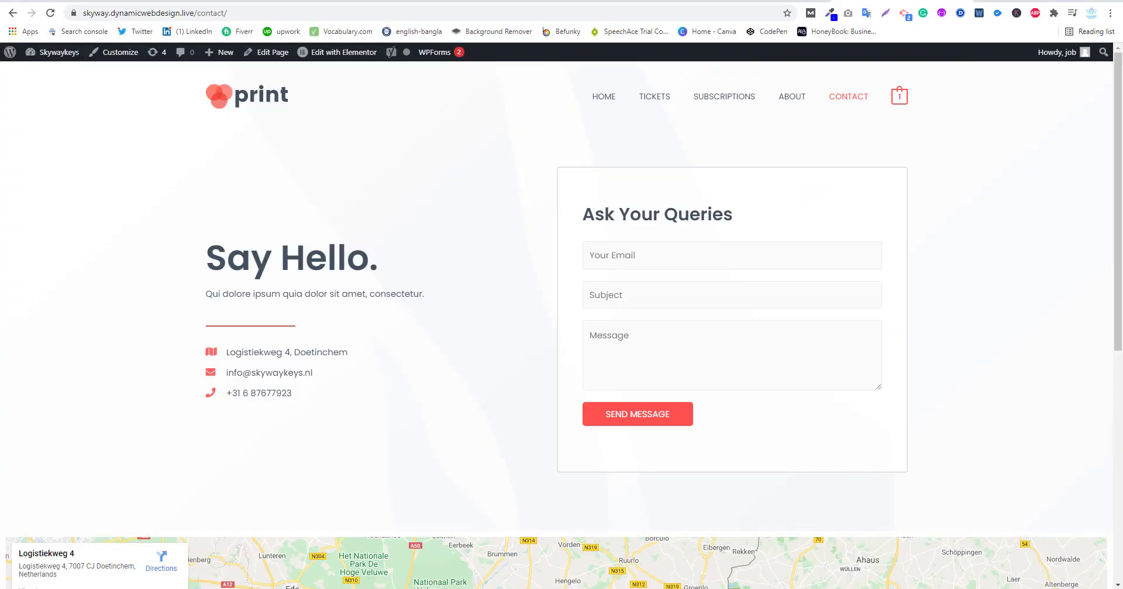
key(alt+Tab)
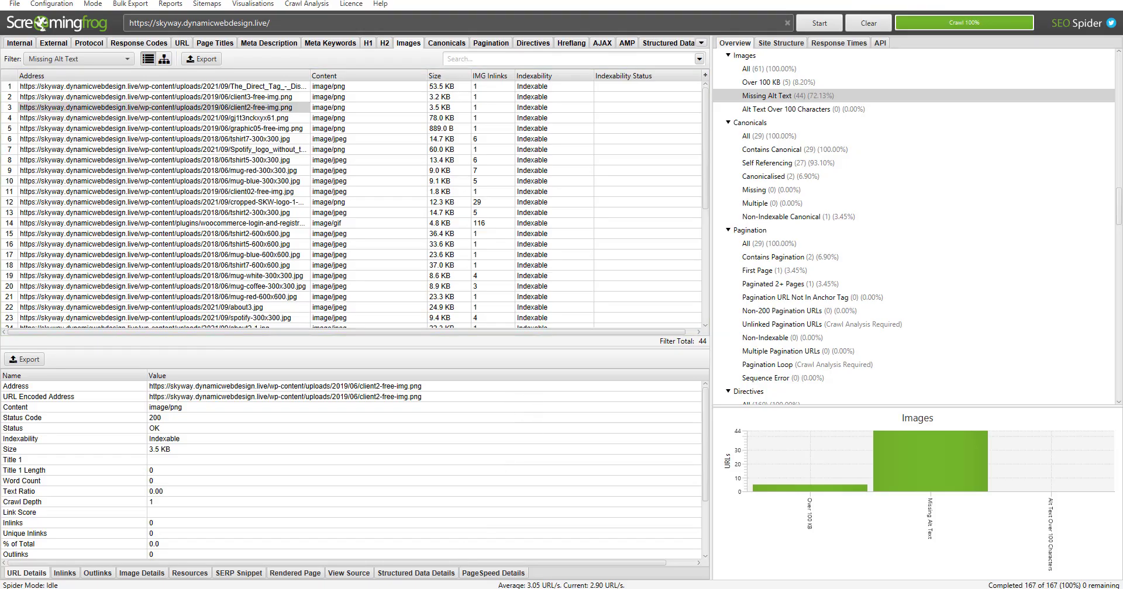
key(alt+Tab)
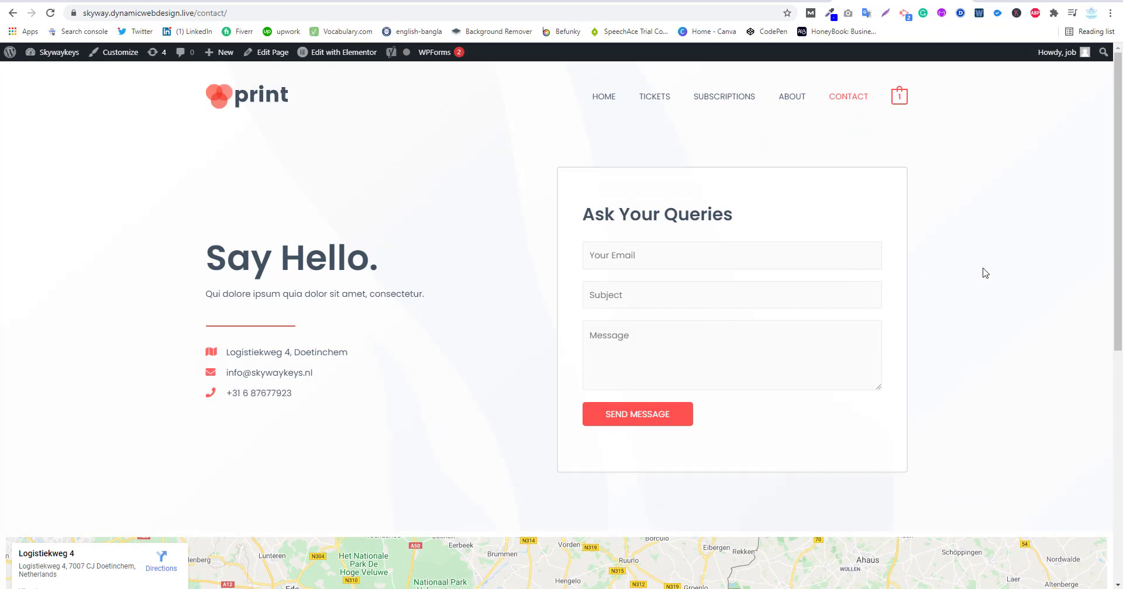
click(987, 0)
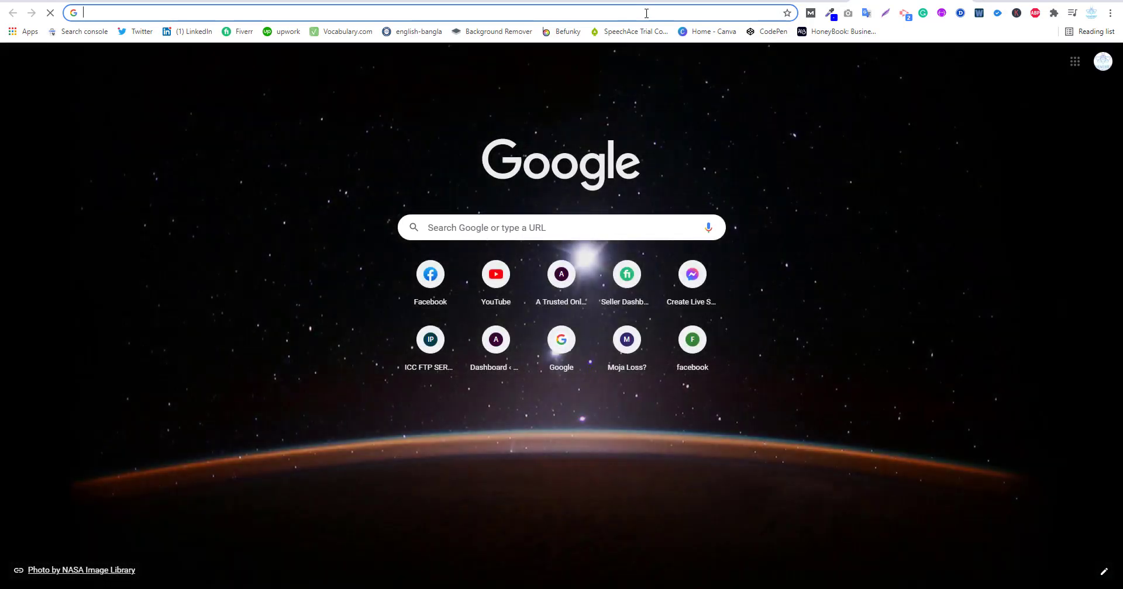
click(647, 13)
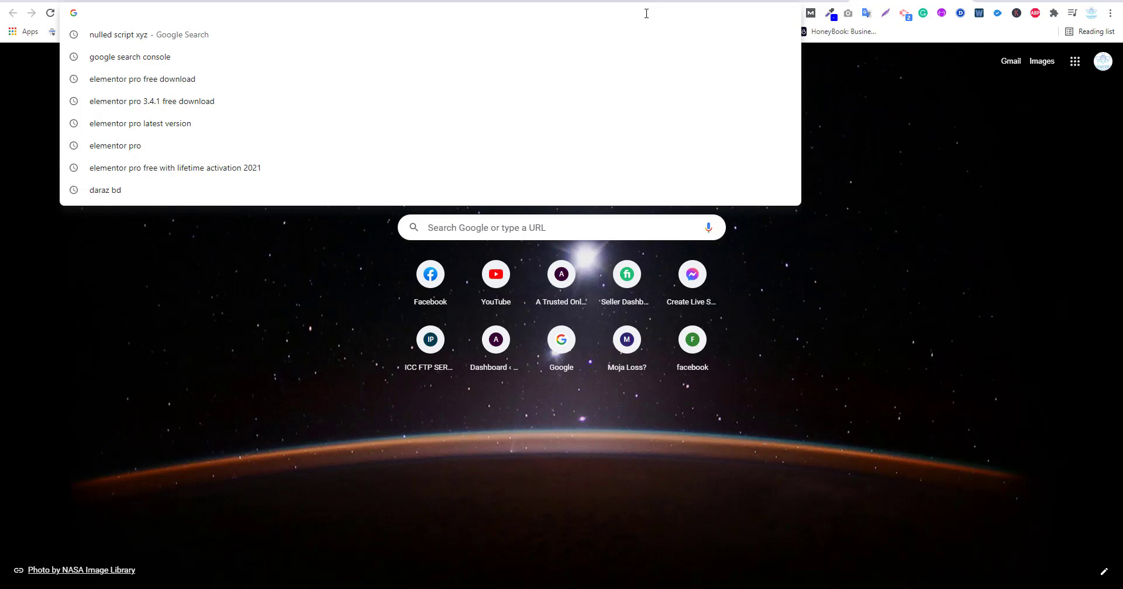
text(seo)
key(Return)
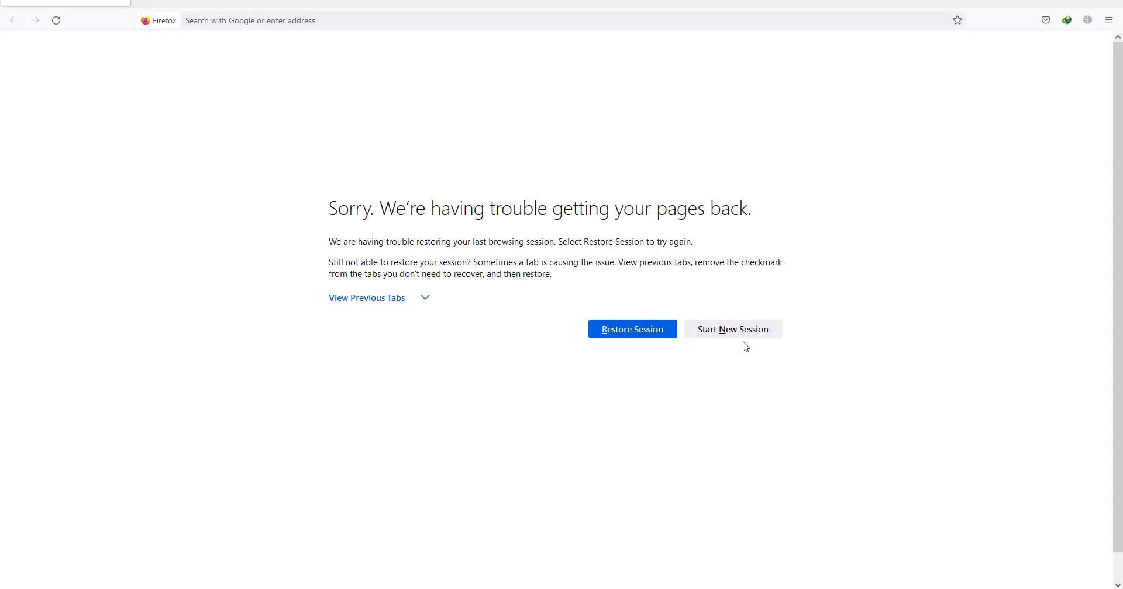
- Switch to Firefox and turn on the Browsec VPN extension
click(1087, 20)
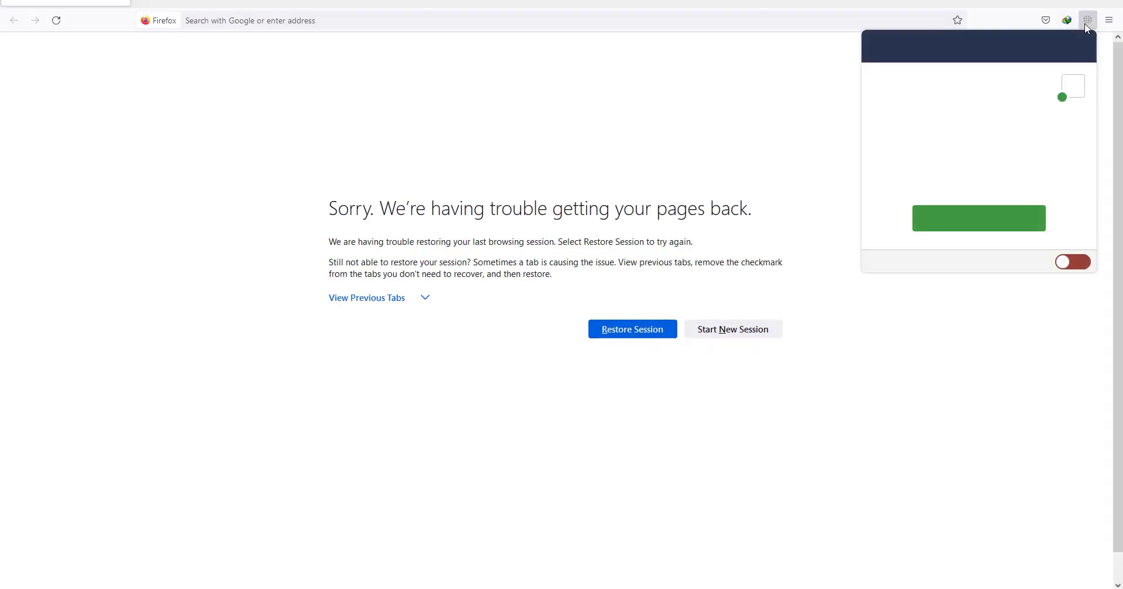
click(973, 219)
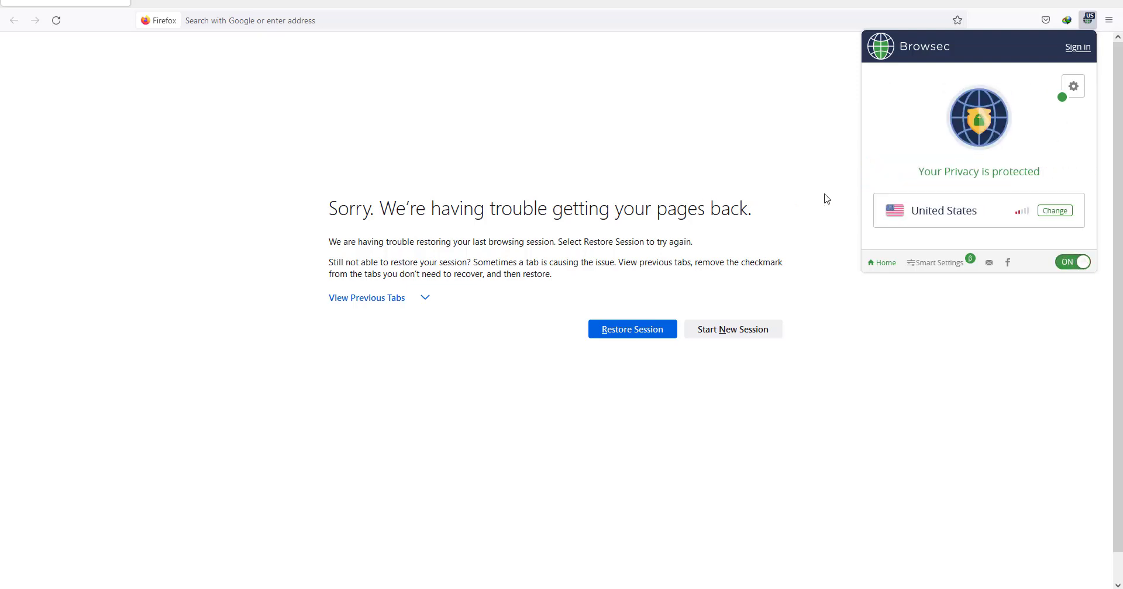
click(149, 1)
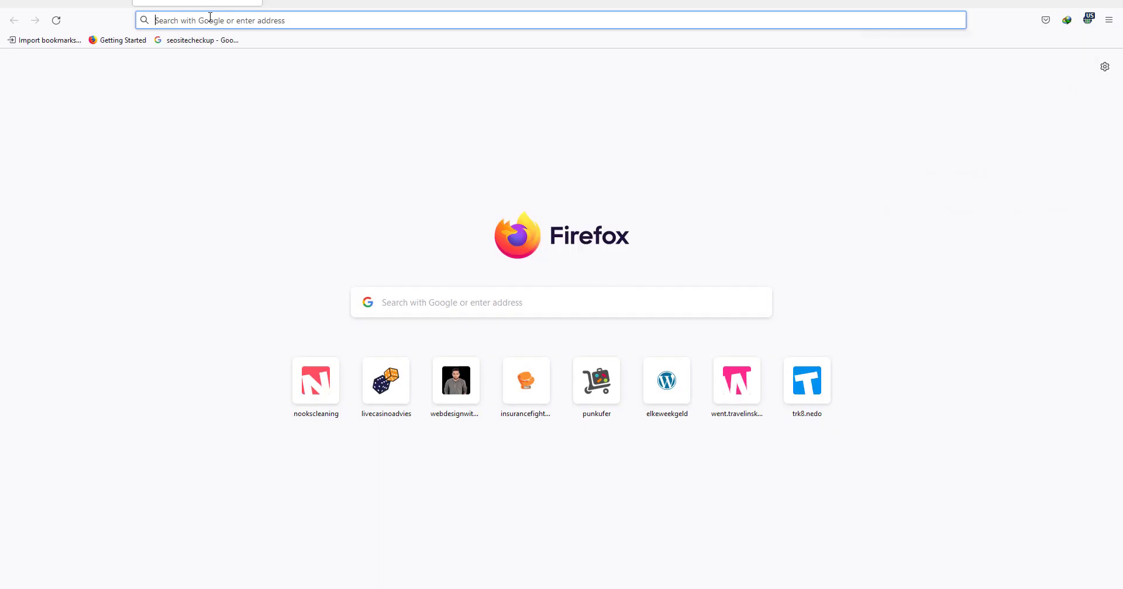
click(216, 21)
text(seo)
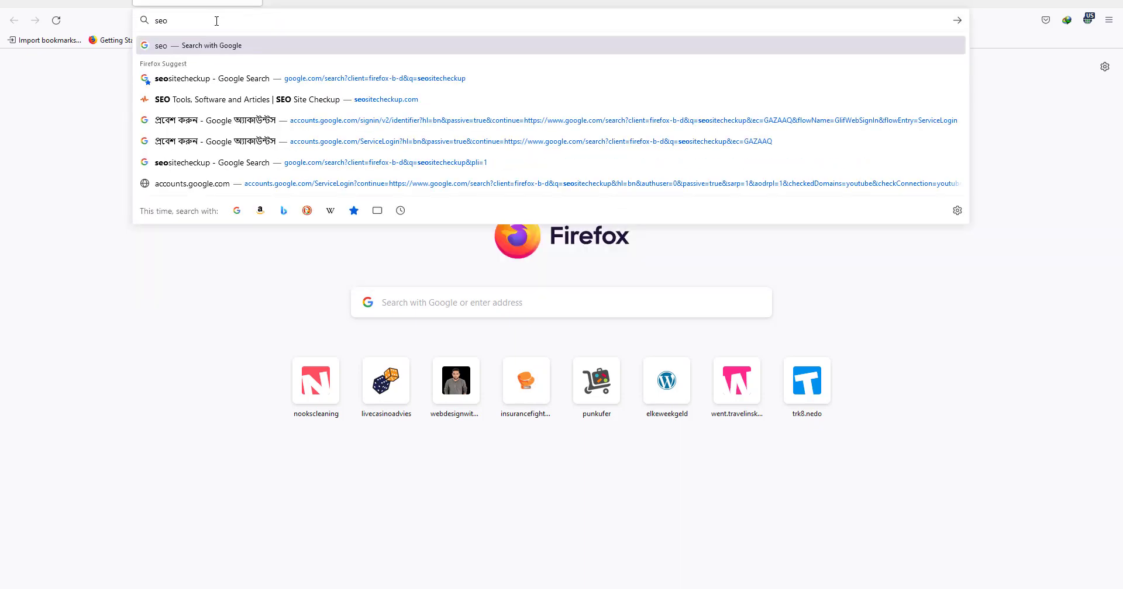
click(215, 81)
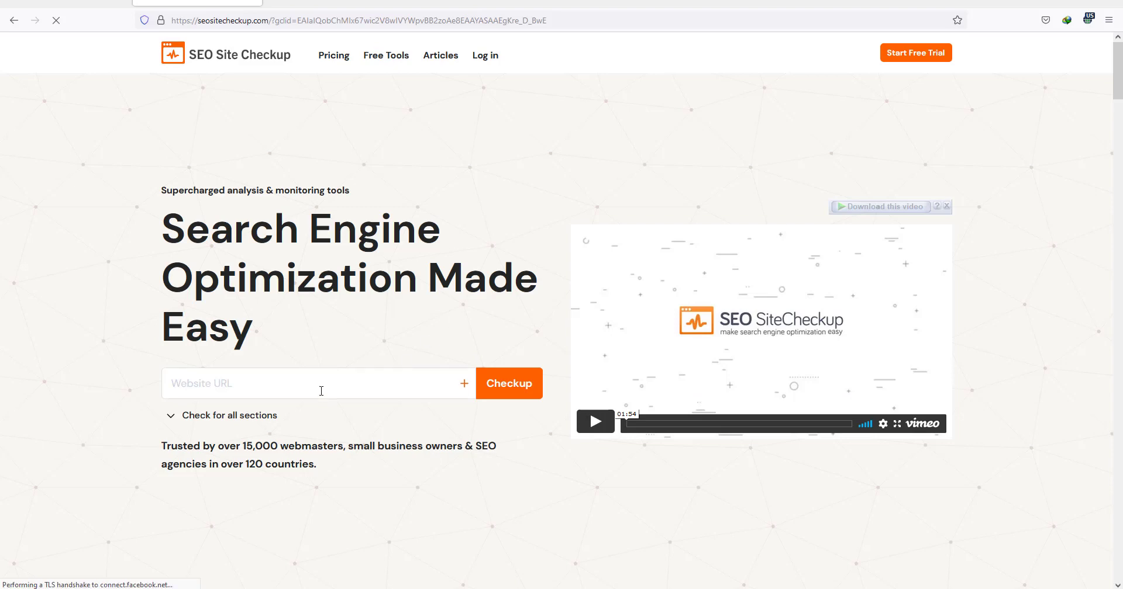
click(321, 391)
key(ctrl+v)
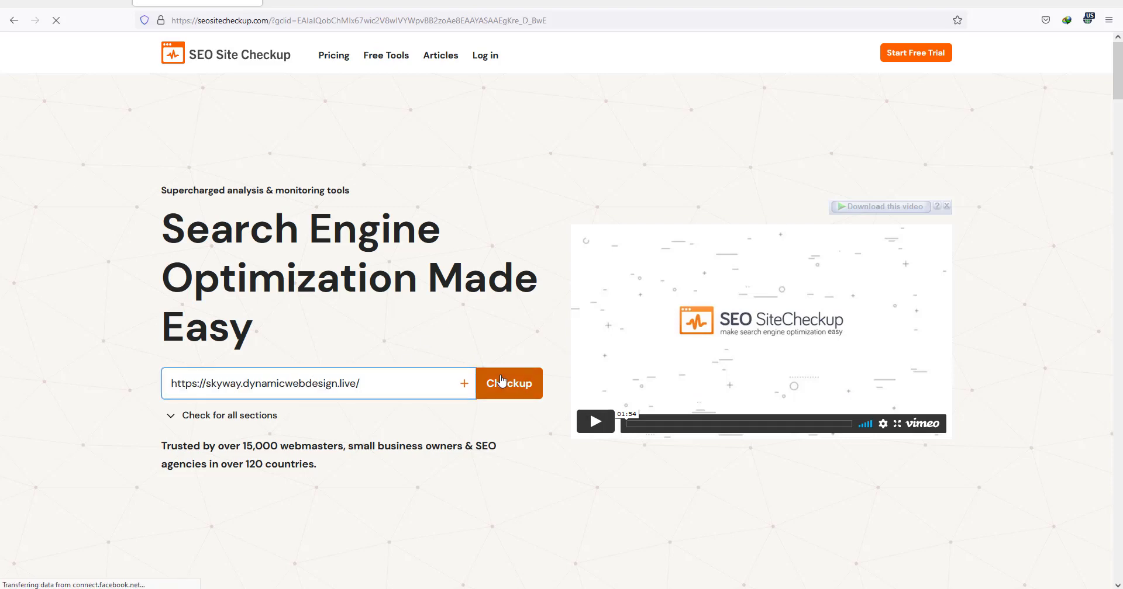
click(501, 382)
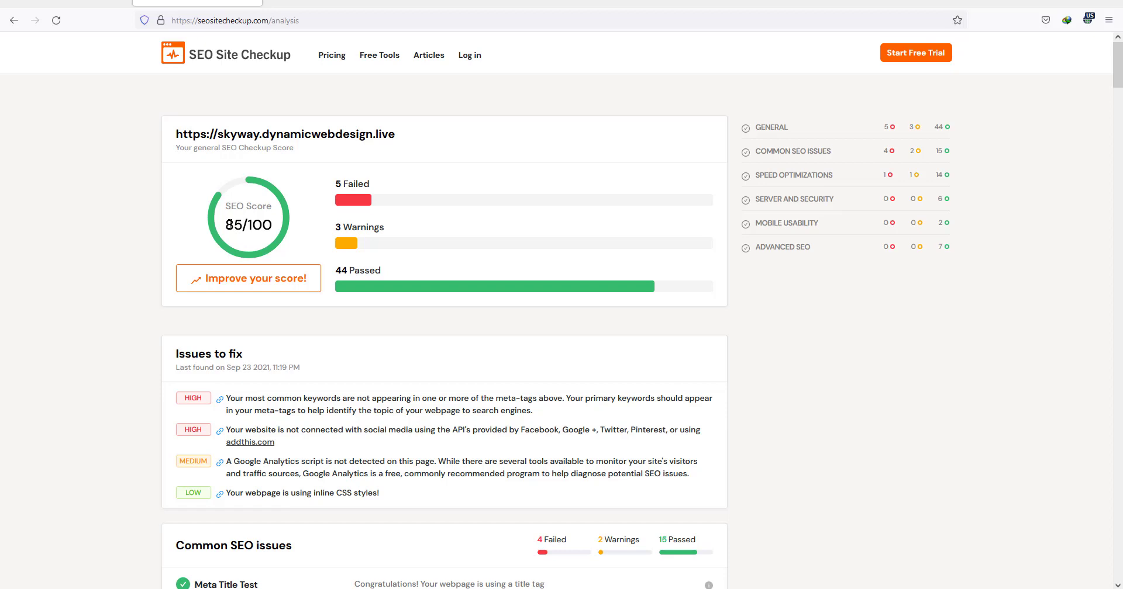
- Look over the report's general SEO score and the summary of issues to fix
double_click(229, 224)
click(245, 224)
scroll(483, 349, down, 1)
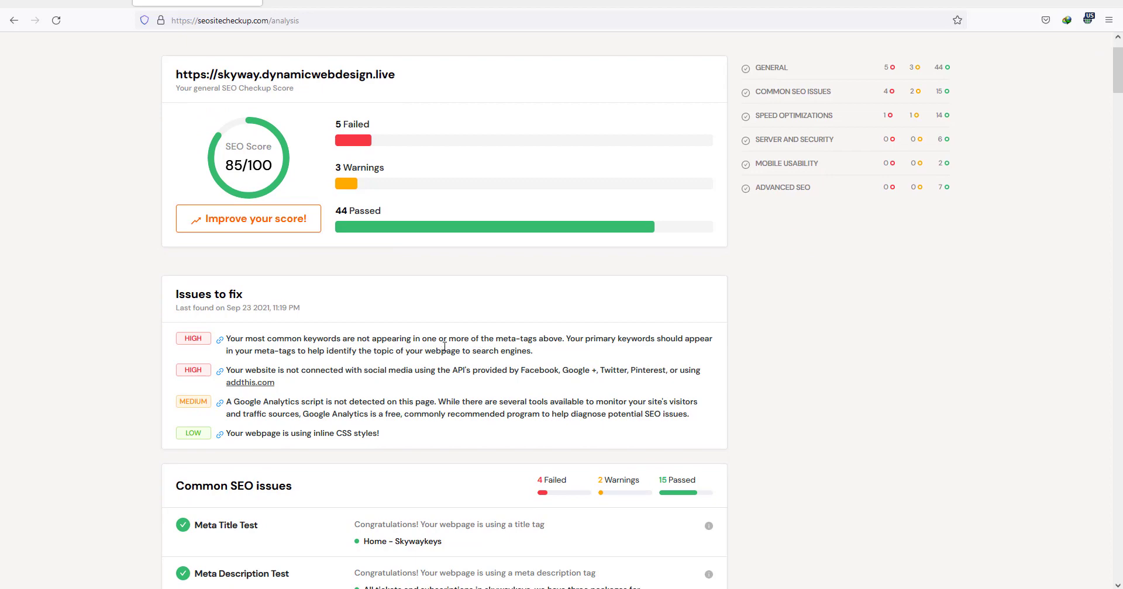
scroll(444, 347, up, 1)
scroll(444, 346, down, 1)
scroll(445, 344, up, 2)
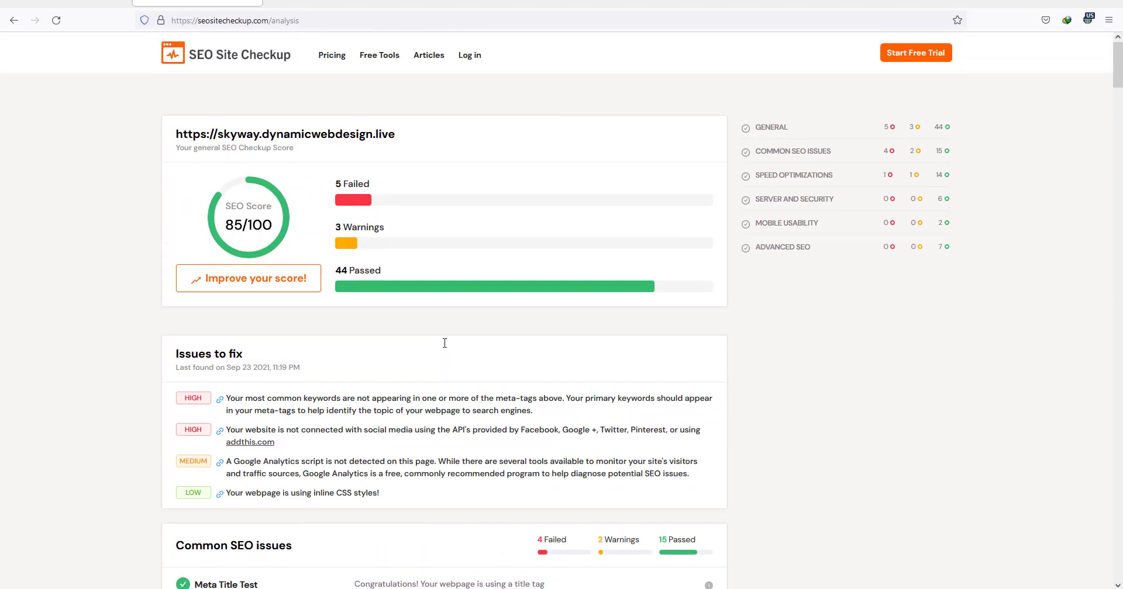
scroll(351, 403, down, 2)
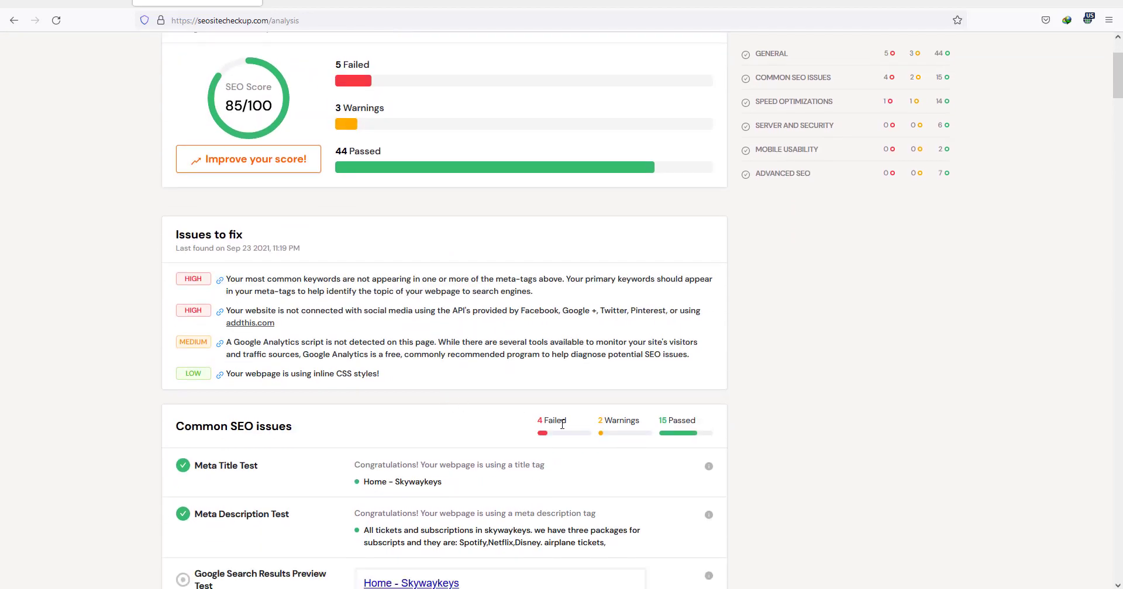
scroll(456, 411, down, 2)
scroll(455, 409, up, 2)
scroll(455, 410, up, 1)
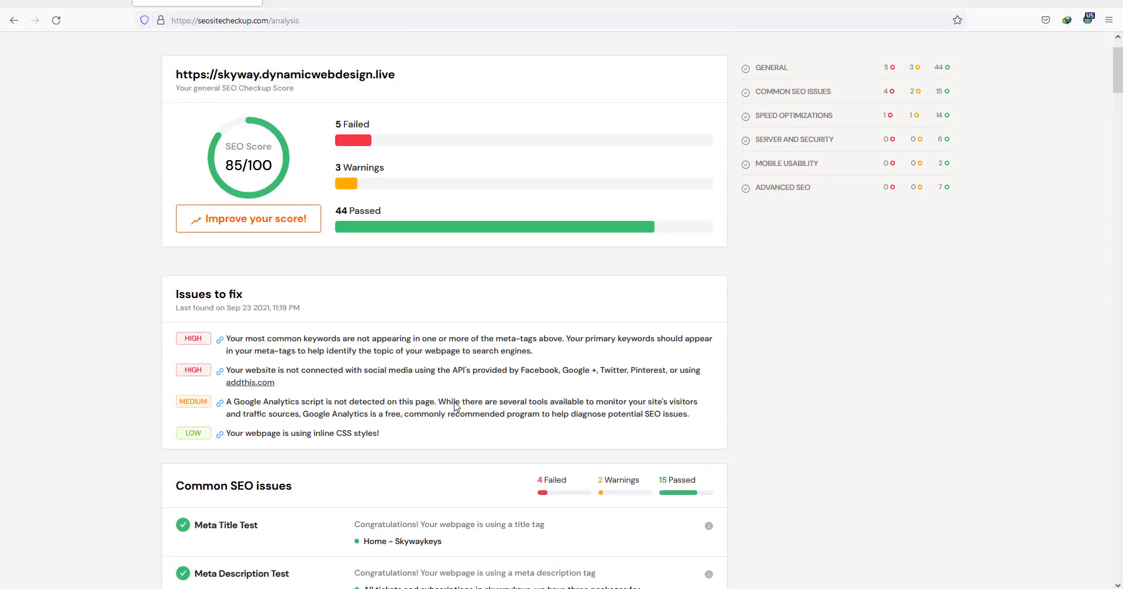
- Examine the failed and warning counts and read the prioritised list of issues to fix
drag(336, 124, 380, 126)
drag(336, 167, 386, 169)
click(507, 286)
scroll(506, 310, down, 1)
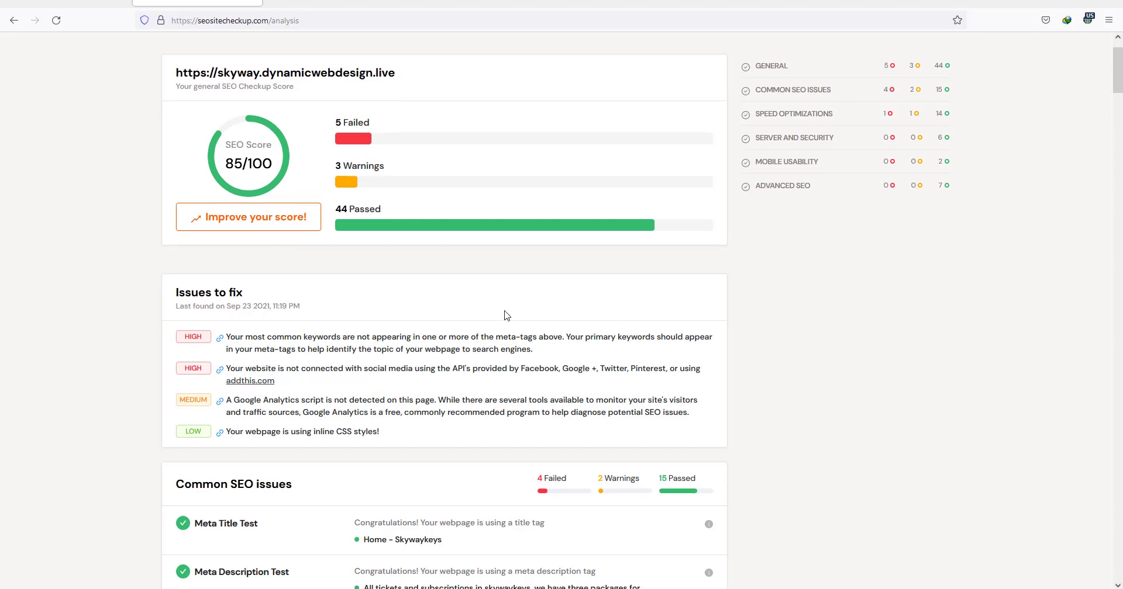
scroll(411, 449, down, 3)
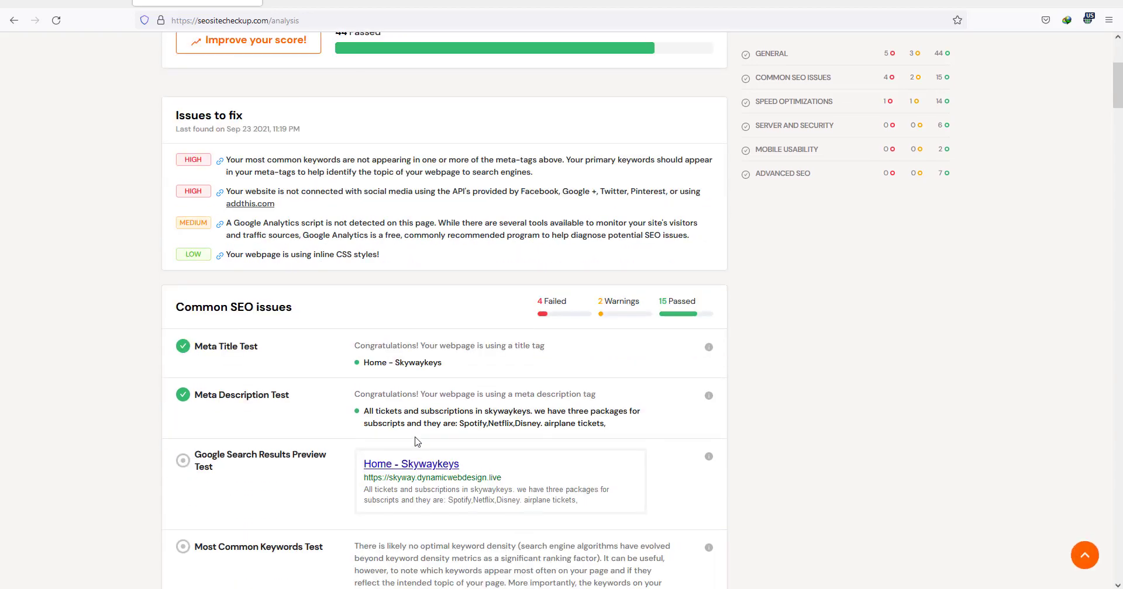
scroll(418, 442, up, 3)
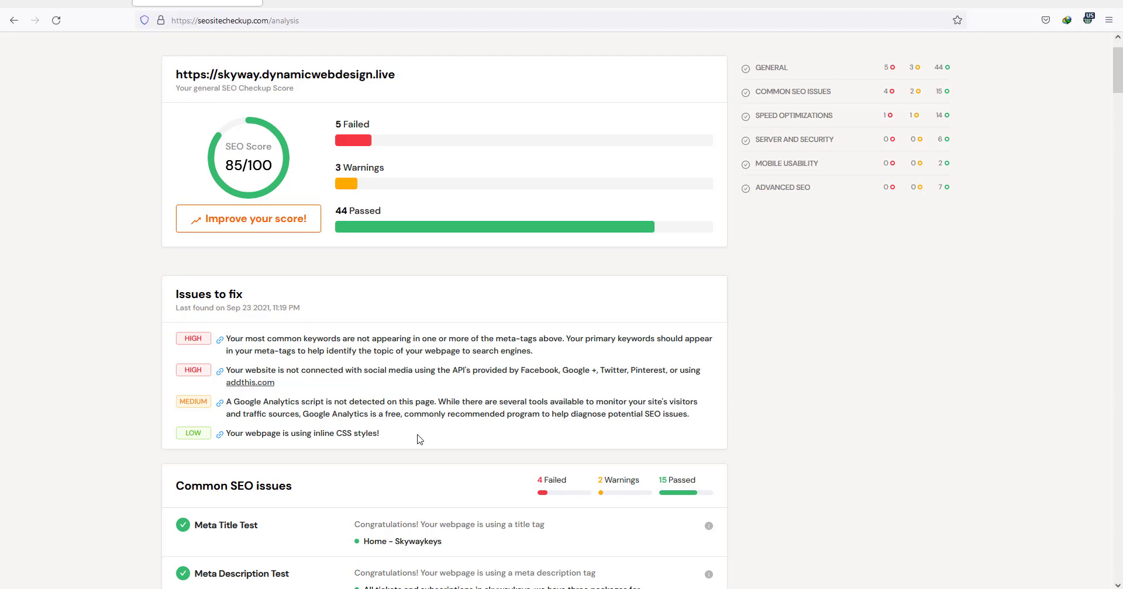
scroll(521, 414, down, 3)
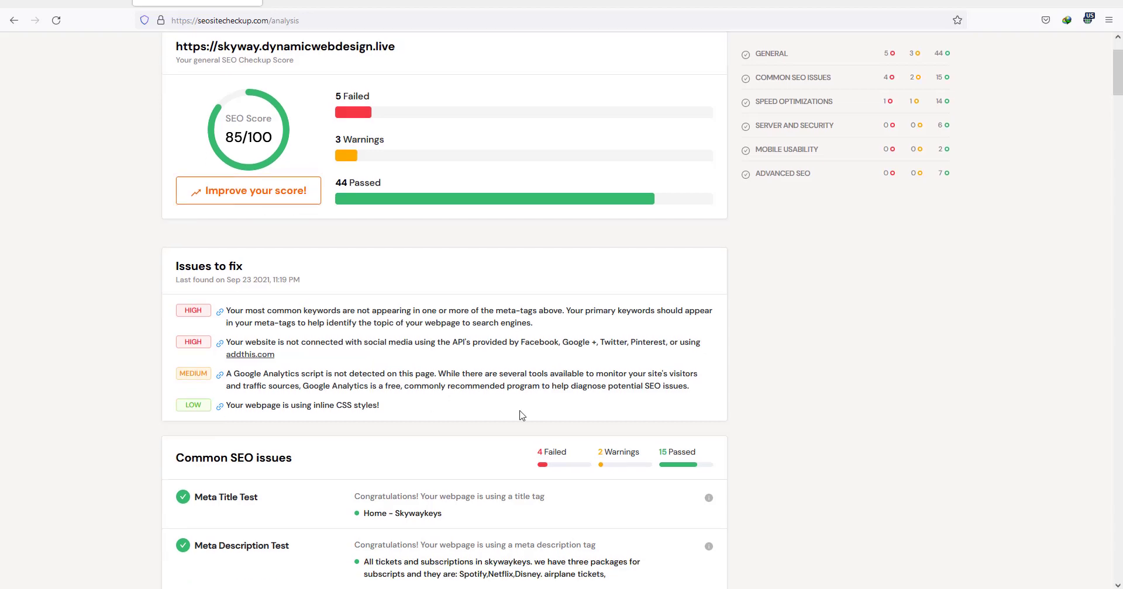
scroll(364, 419, up, 3)
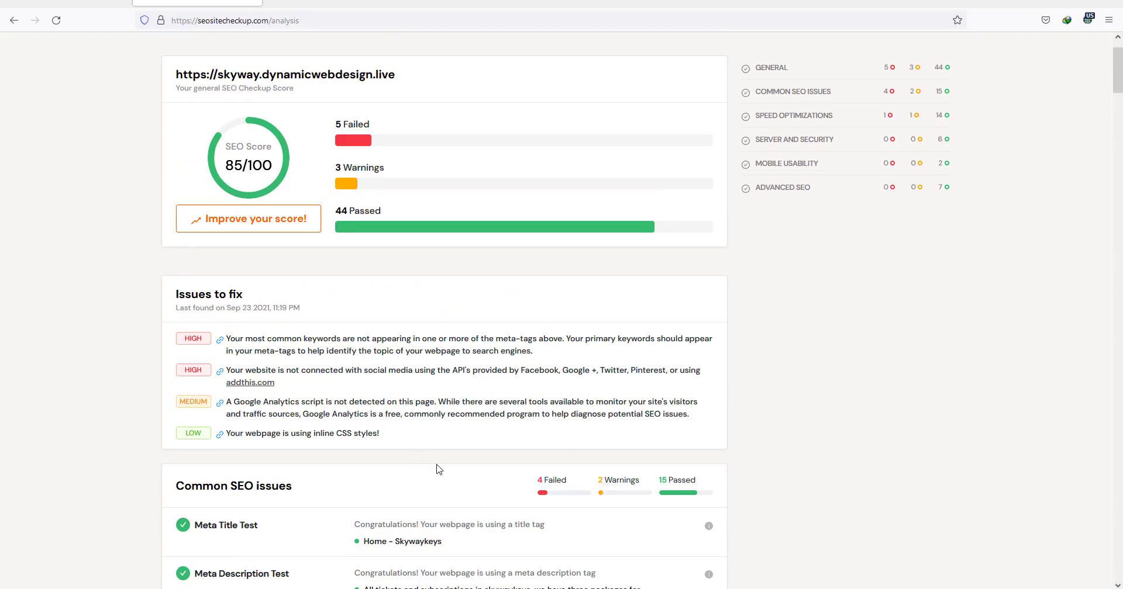
- Review the Meta Title, Meta Description, search preview and common keywords tests under Common SEO issues
scroll(458, 468, down, 2)
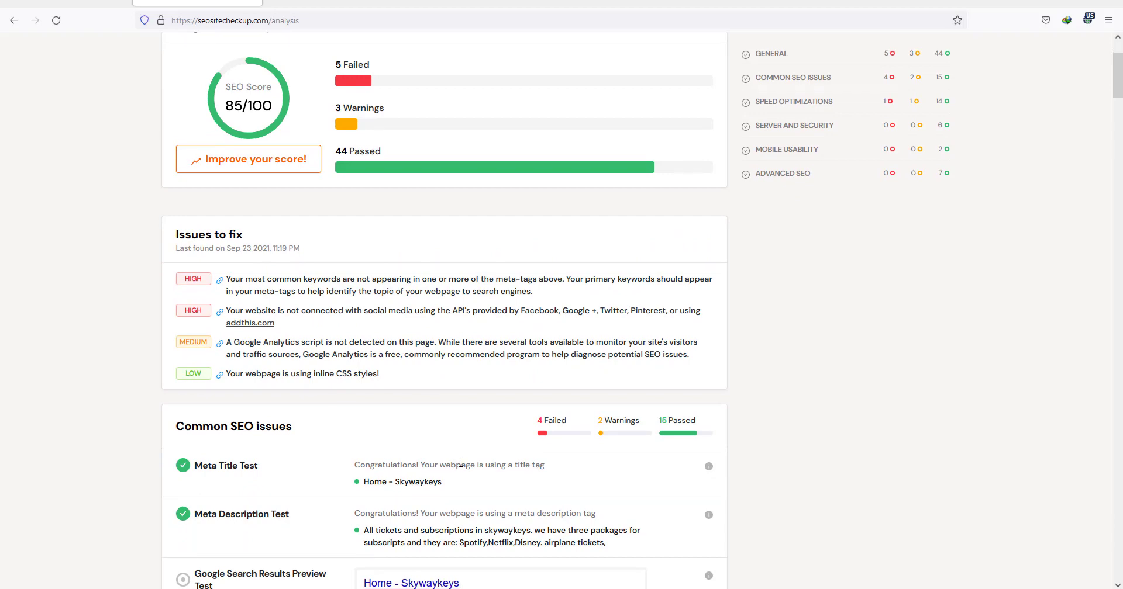
scroll(461, 462, down, 3)
scroll(311, 382, down, 3)
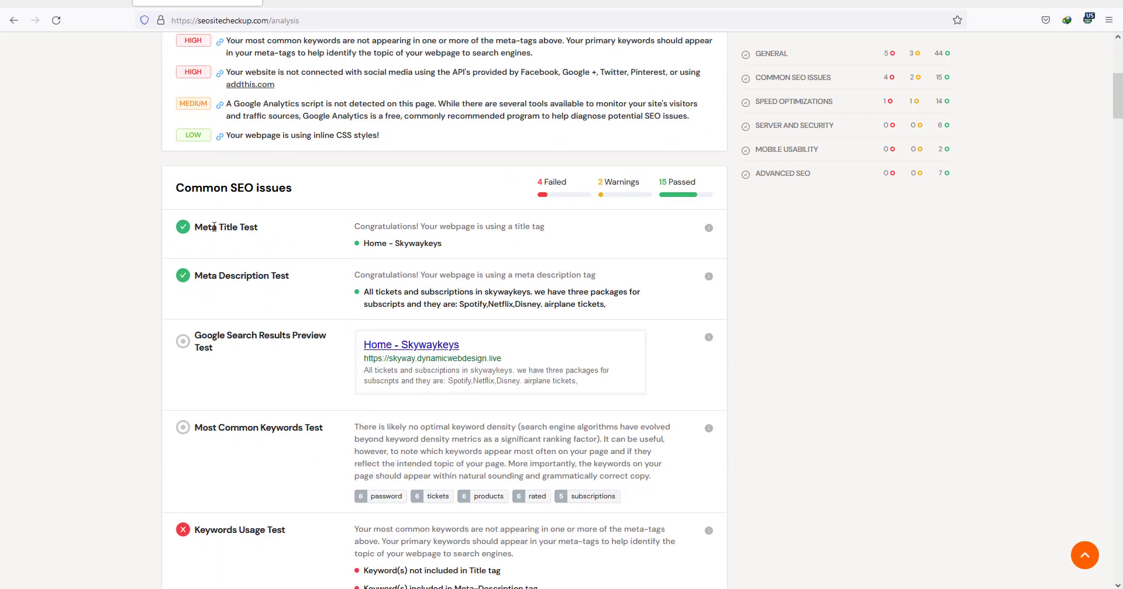
triple_click(222, 227)
click(258, 228)
drag(200, 277, 282, 274)
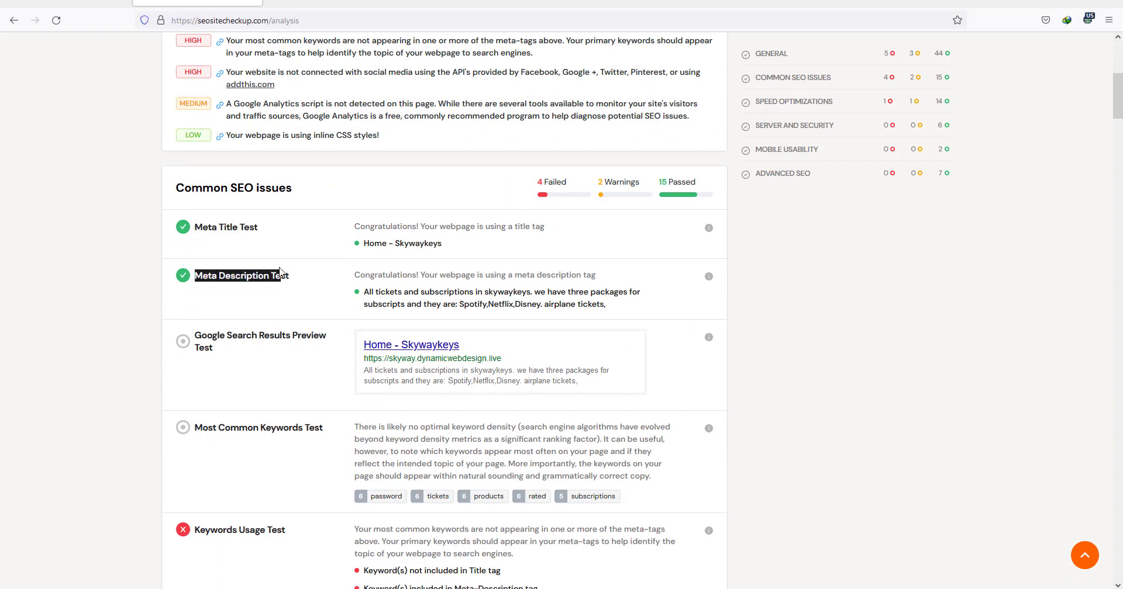
click(243, 275)
scroll(243, 274, down, 1)
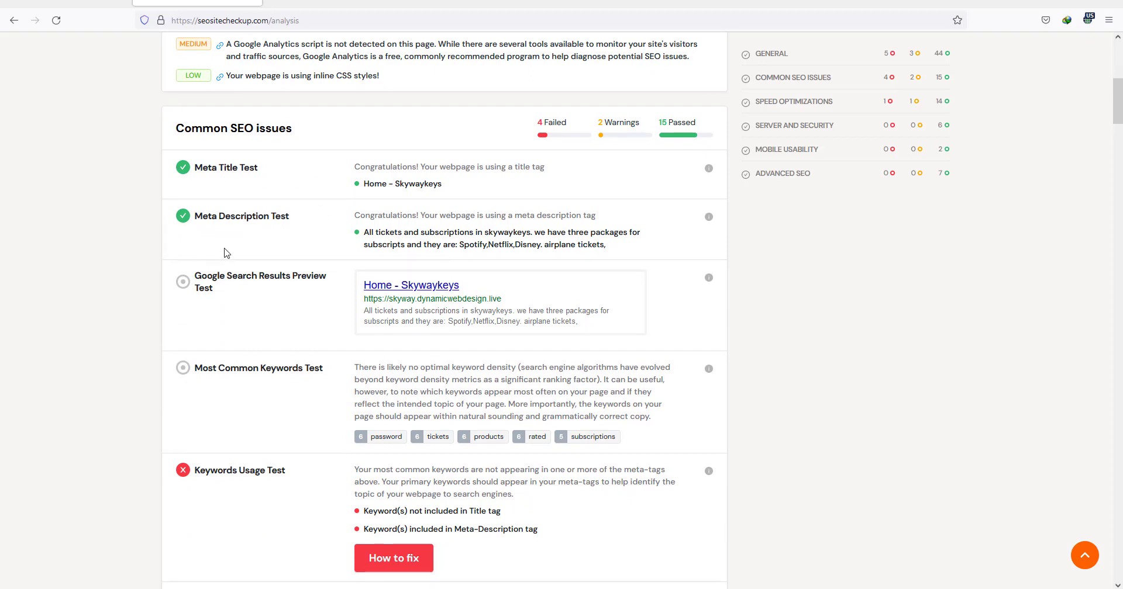
scroll(257, 342, down, 2)
scroll(257, 342, down, 1)
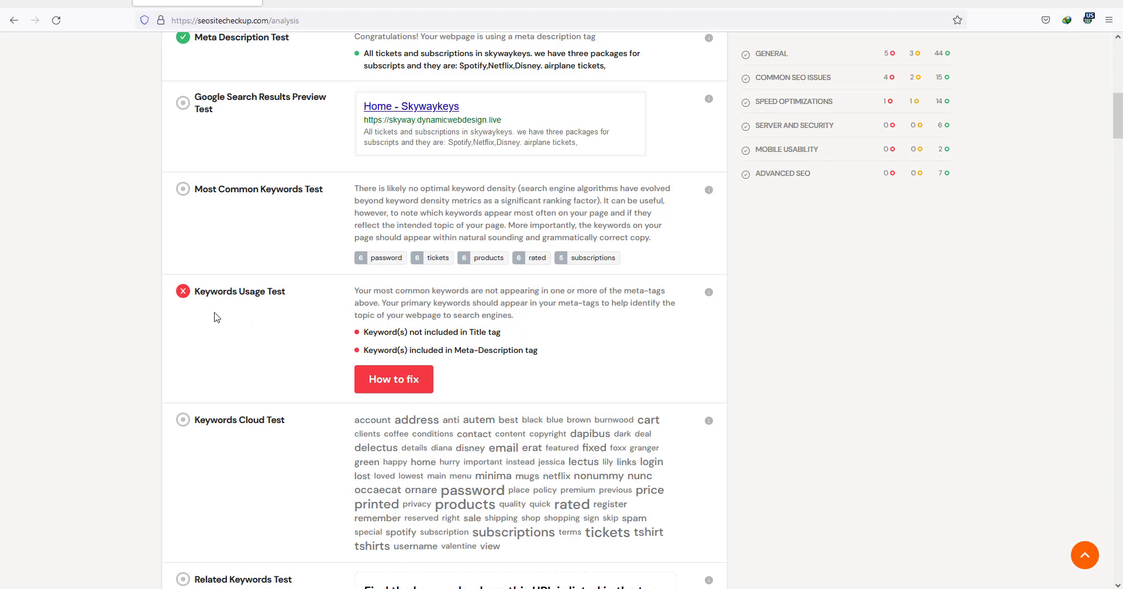
- Read the Keywords Usage Test result and its How to fix advice, closing the advice when done
drag(196, 292, 252, 291)
click(314, 292)
right_click(393, 381)
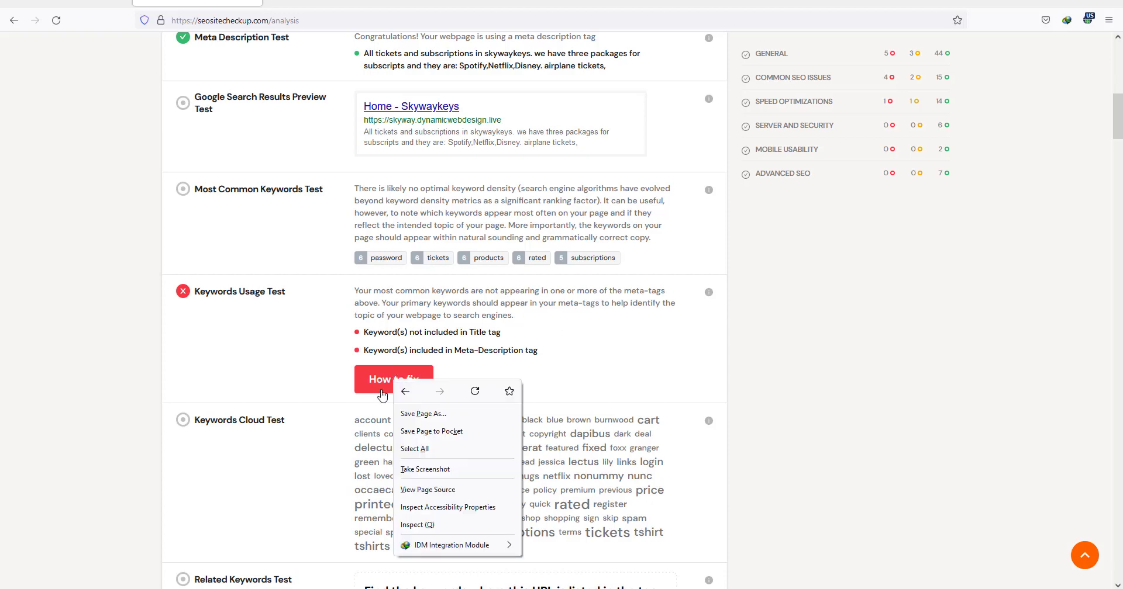
click(393, 383)
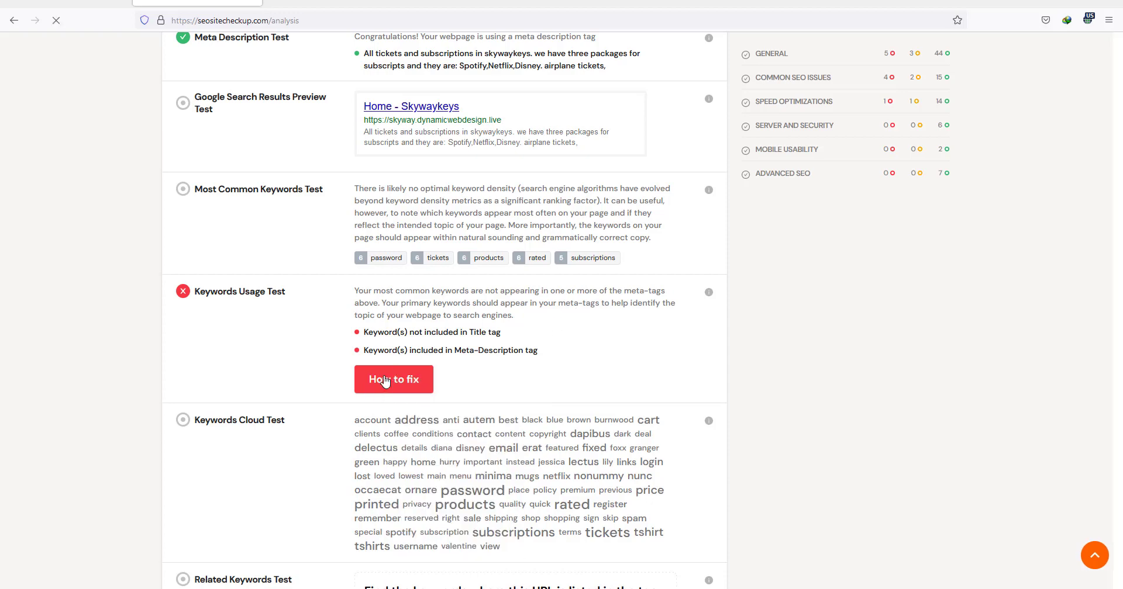
click(393, 383)
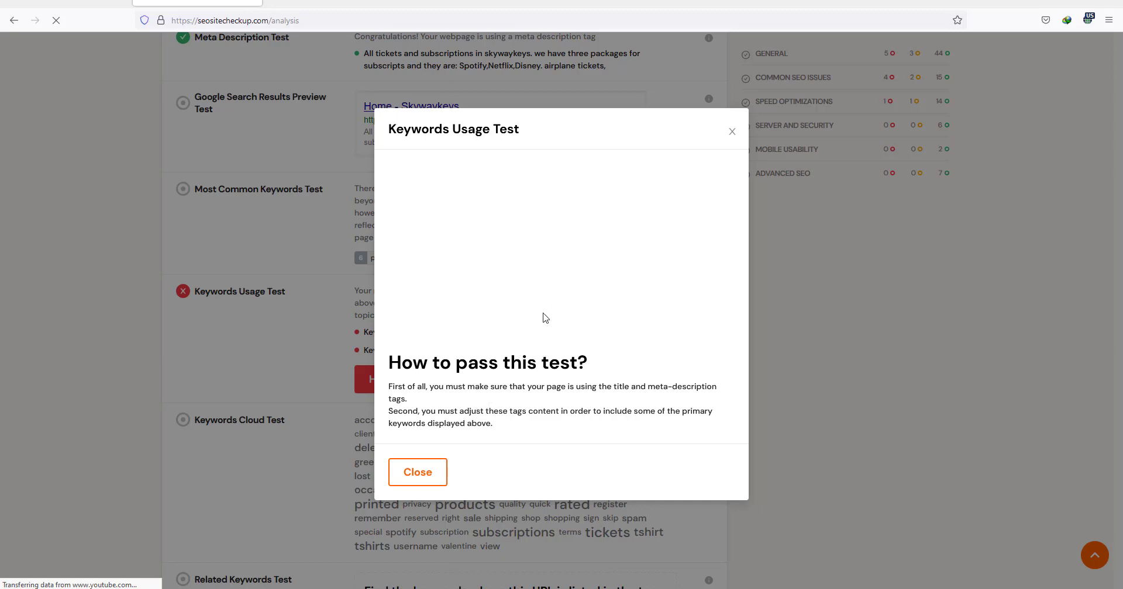
click(733, 135)
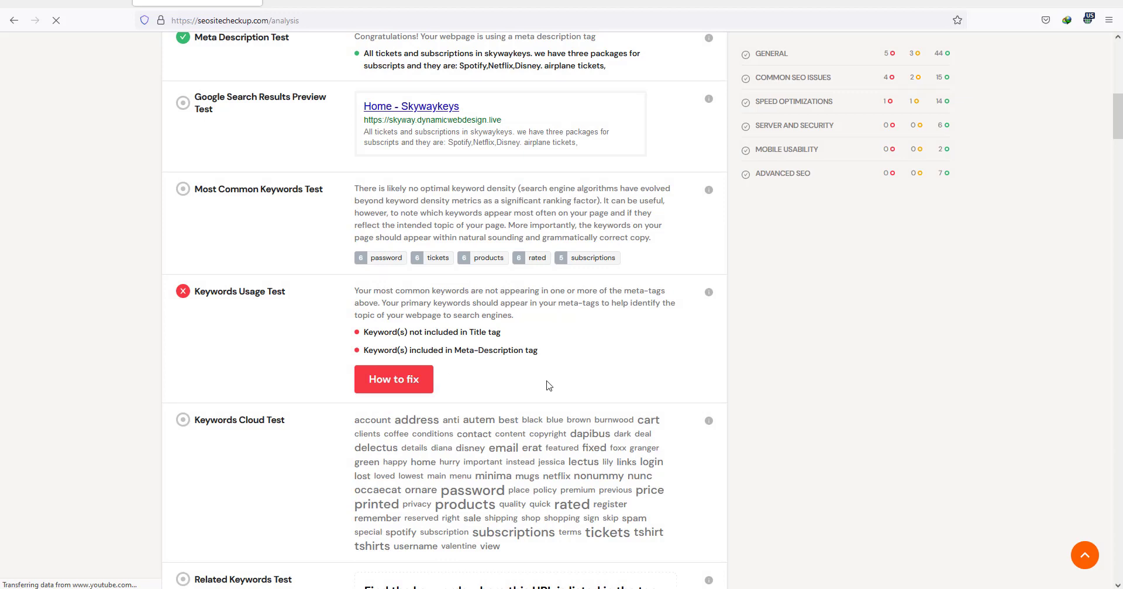
- Review the Keywords Cloud, Related Keywords and Competitor Domains tests, then read the Heading Tags Test's H1 and H2 lists
scroll(527, 389, down, 3)
scroll(451, 386, down, 2)
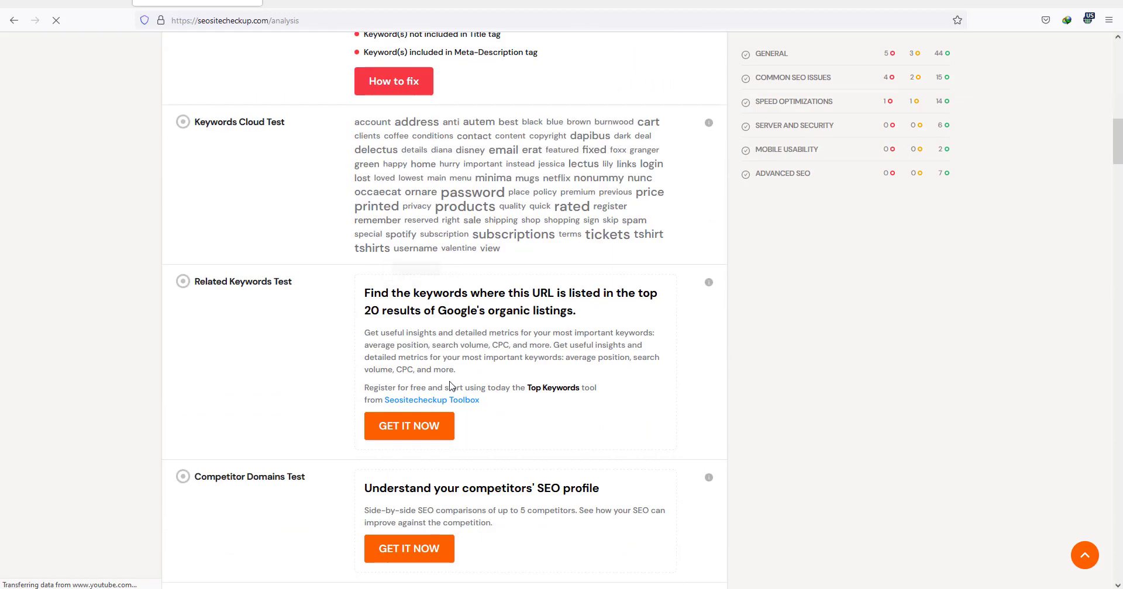
scroll(487, 379, down, 5)
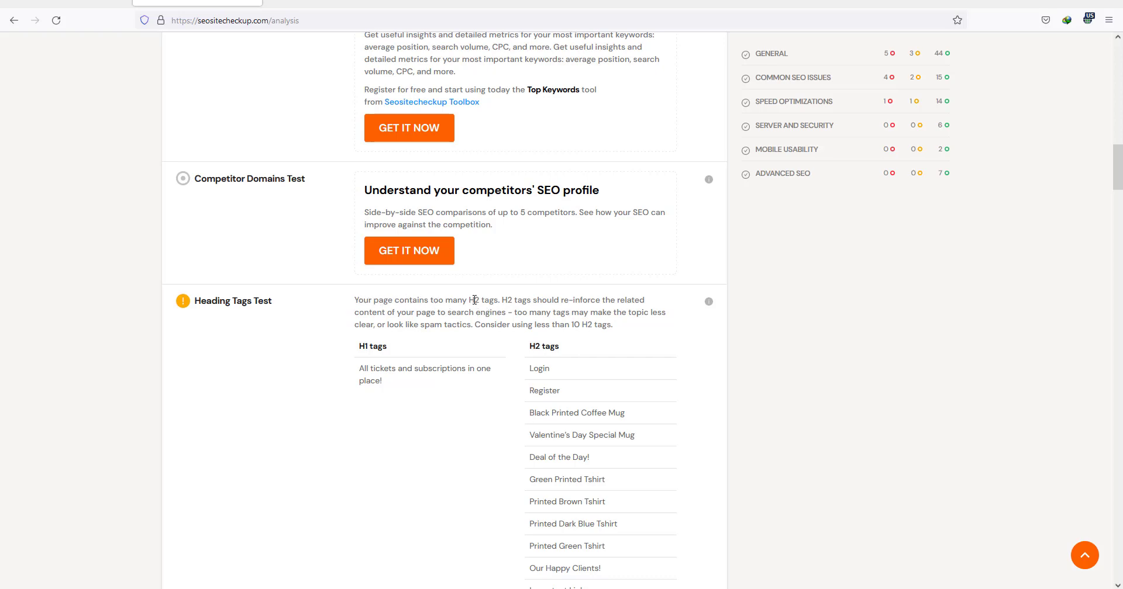
drag(468, 300, 498, 301)
click(471, 301)
scroll(480, 442, down, 4)
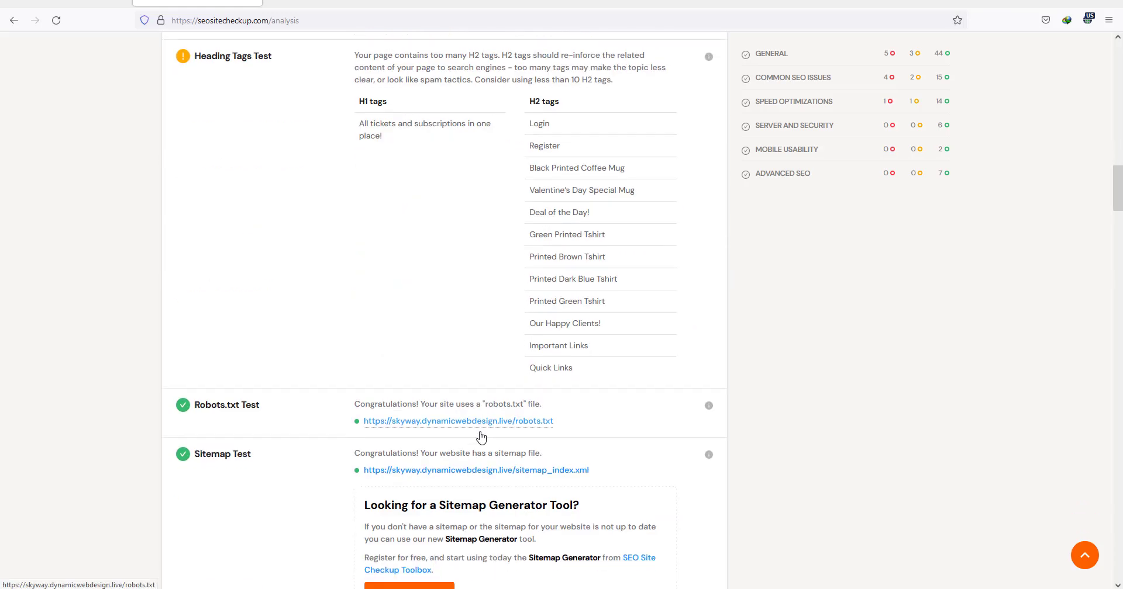
- Check the Robots.txt Test and Sitemap Test results for the site
scroll(480, 436, down, 2)
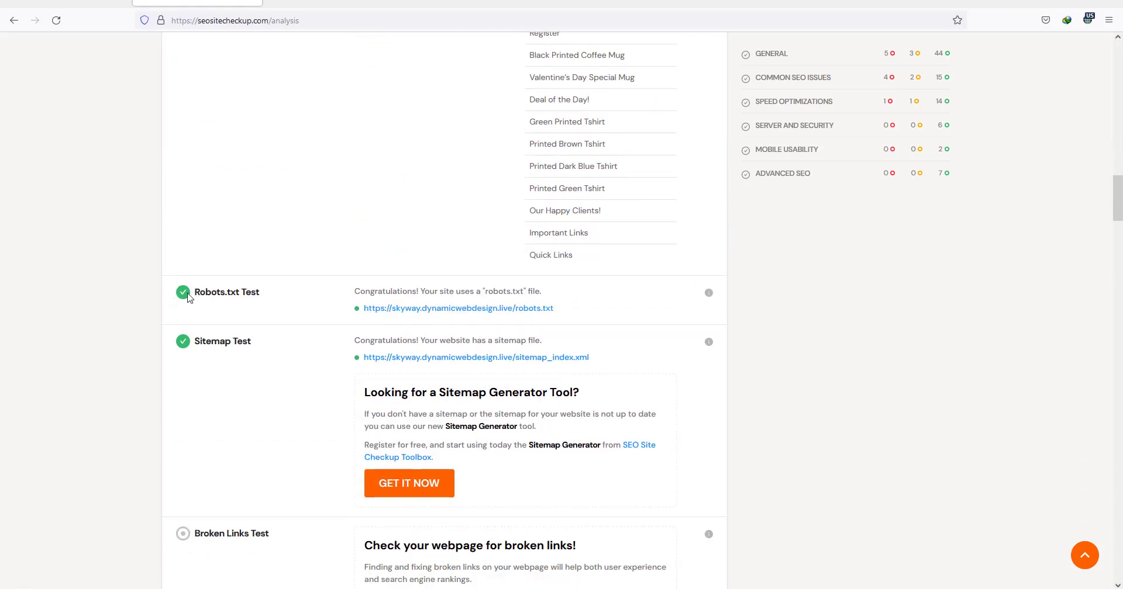
drag(197, 291, 248, 290)
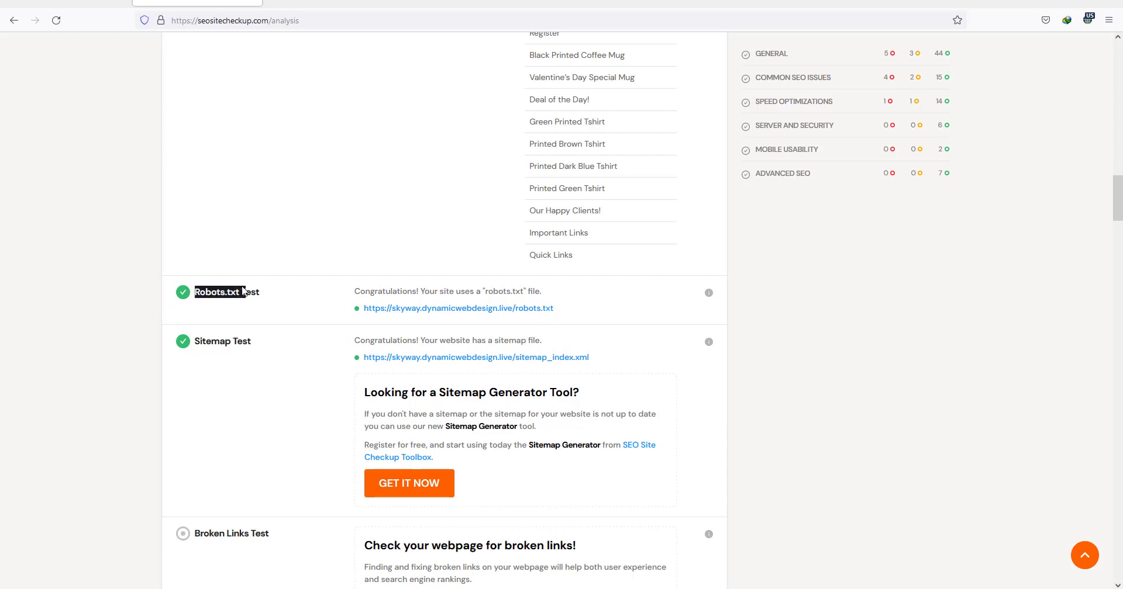
click(246, 290)
scroll(266, 393, down, 3)
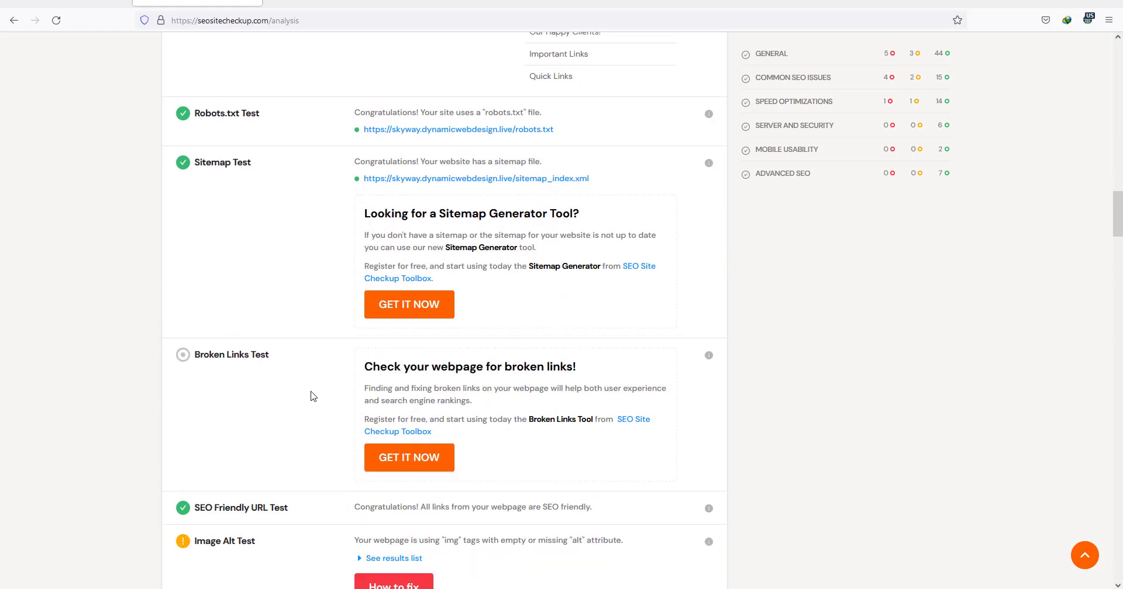
- Review the Broken Links and SEO Friendly URL tests and read the Image Alt Test result
scroll(311, 397, down, 2)
scroll(310, 392, down, 1)
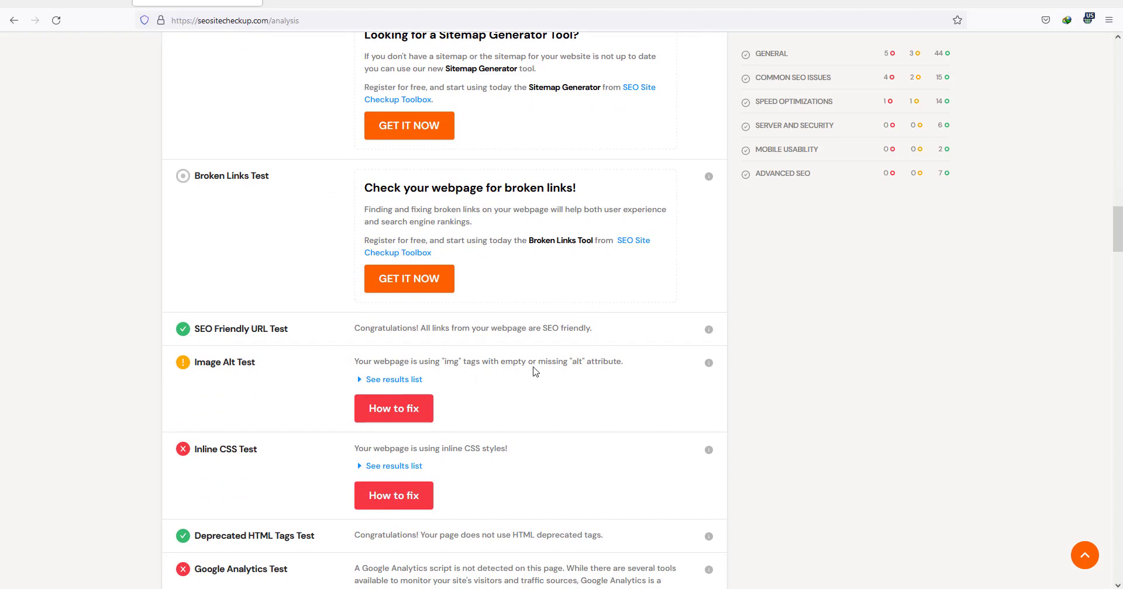
drag(537, 362, 592, 363)
click(591, 364)
scroll(310, 380, down, 2)
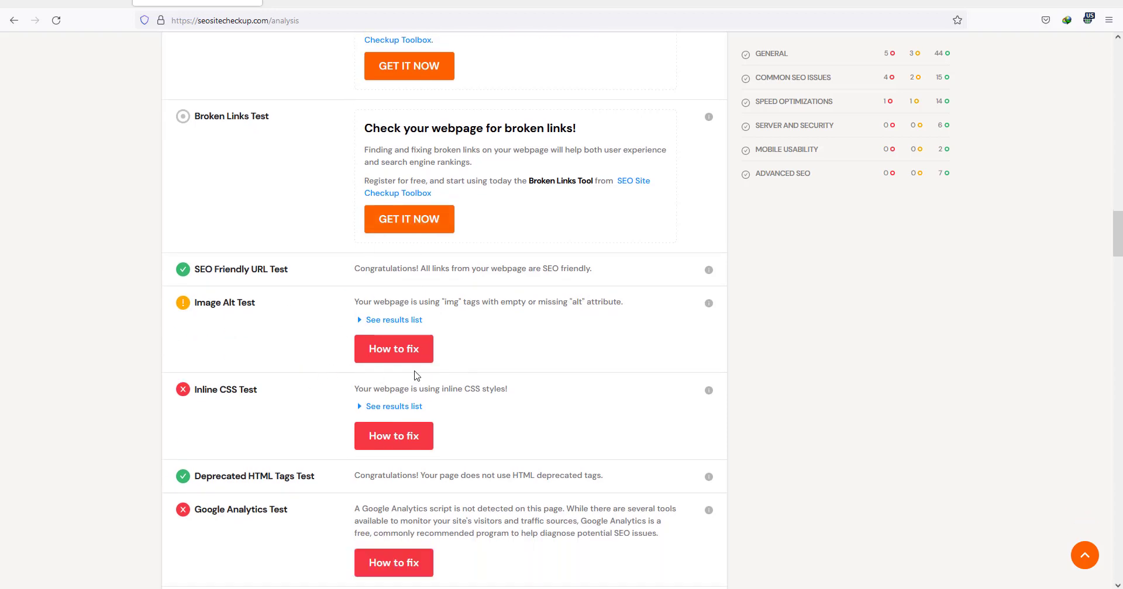
- Examine the Inline CSS Test result in the common SEO issues
scroll(296, 410, down, 3)
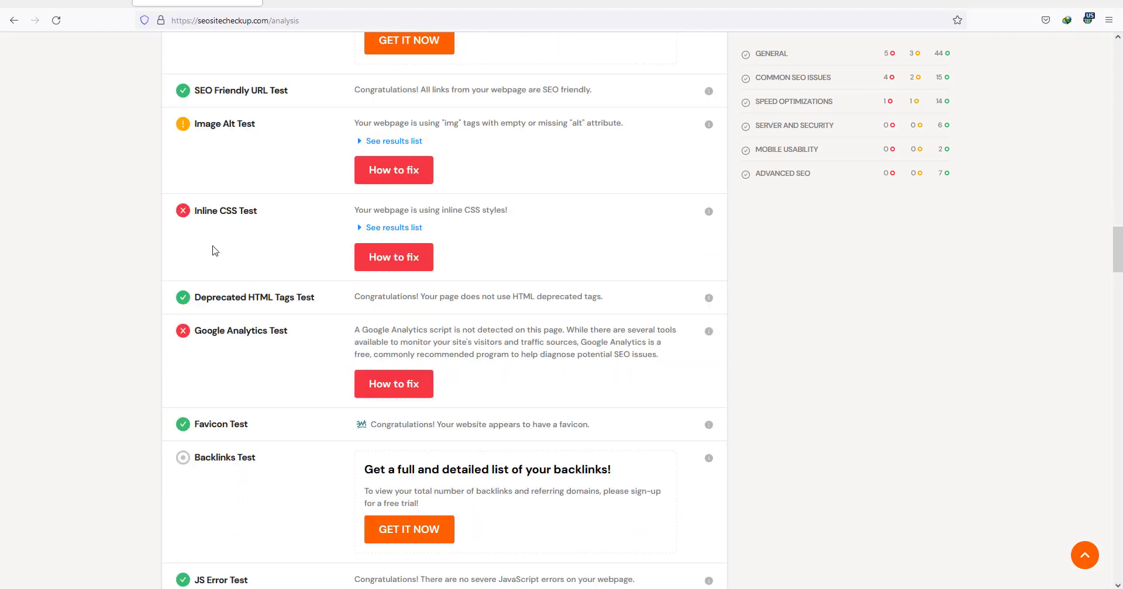
drag(197, 210, 251, 209)
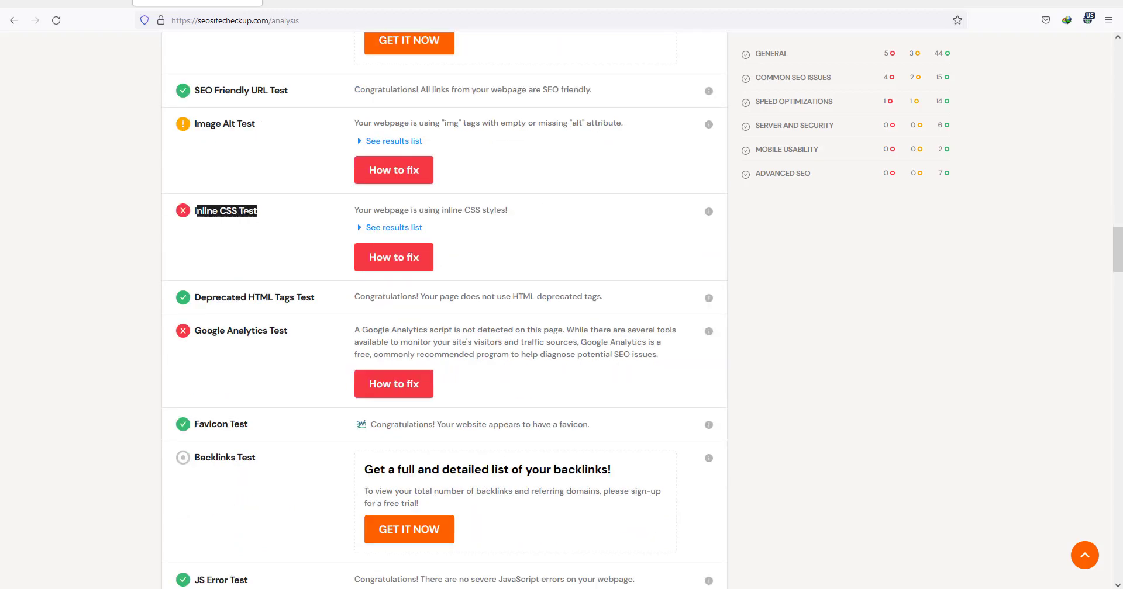
click(246, 209)
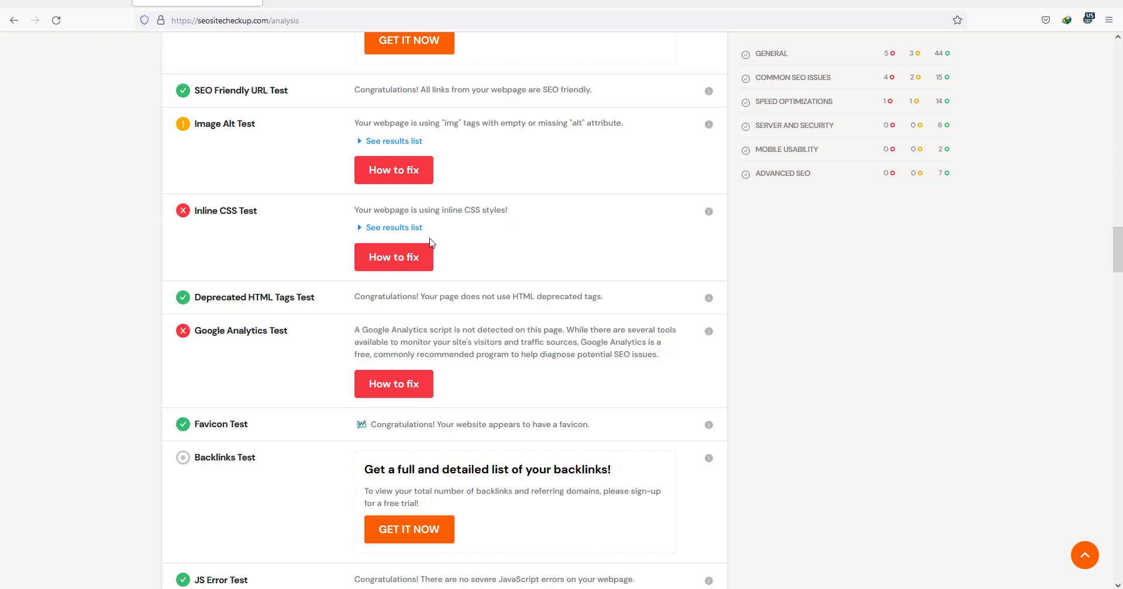
- Review the remaining common SEO tests, from Deprecated HTML Tags and Google Analytics through Backlinks to Social Media
scroll(242, 336, down, 2)
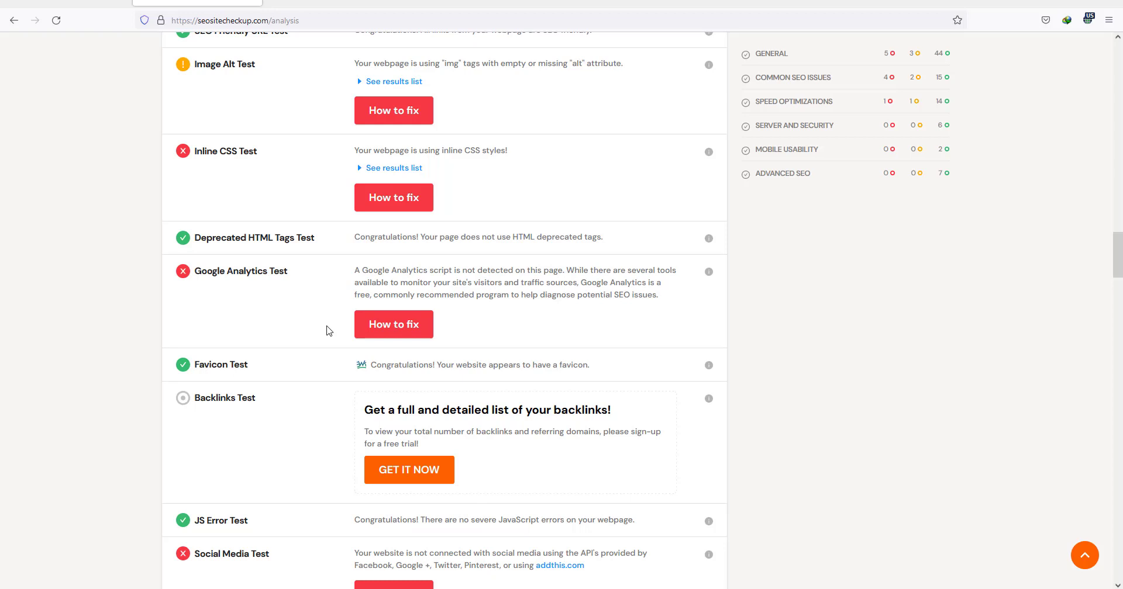
scroll(323, 324, down, 1)
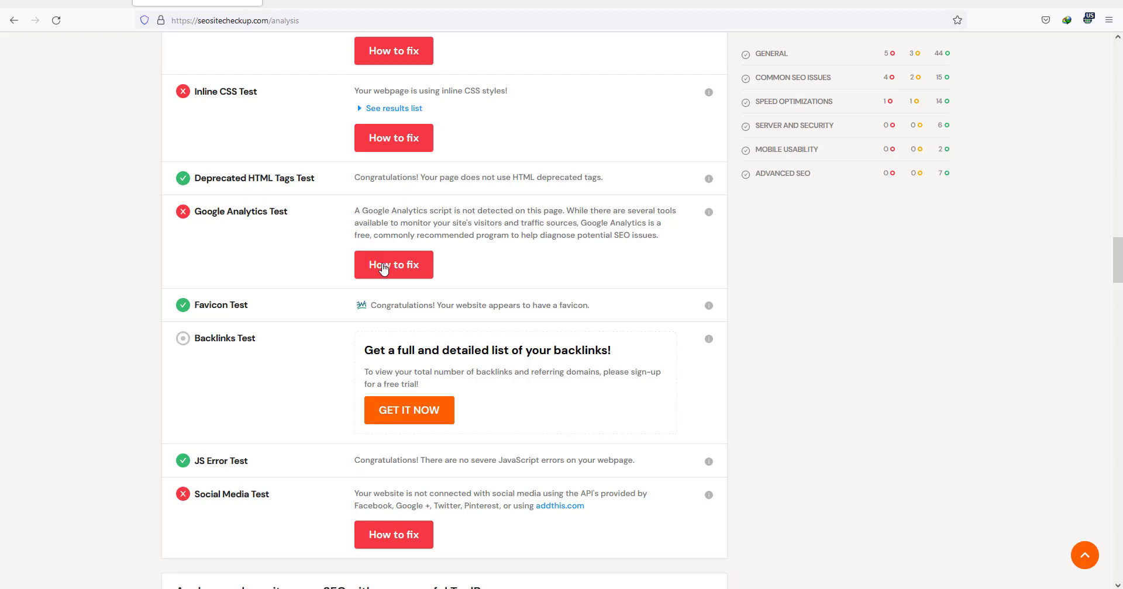
scroll(332, 339, down, 1)
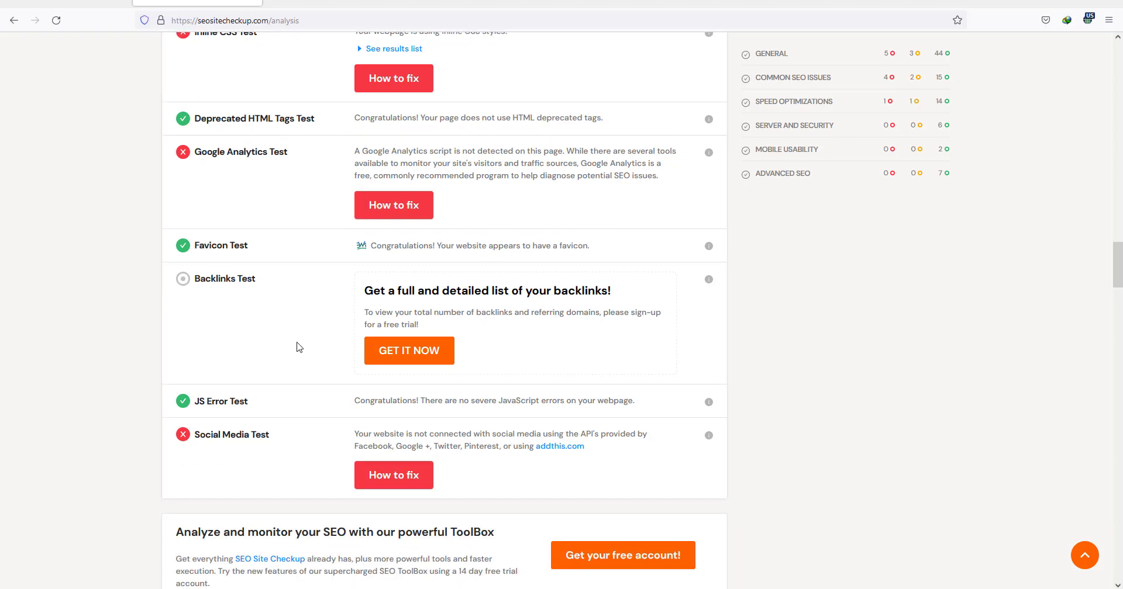
scroll(296, 346, down, 7)
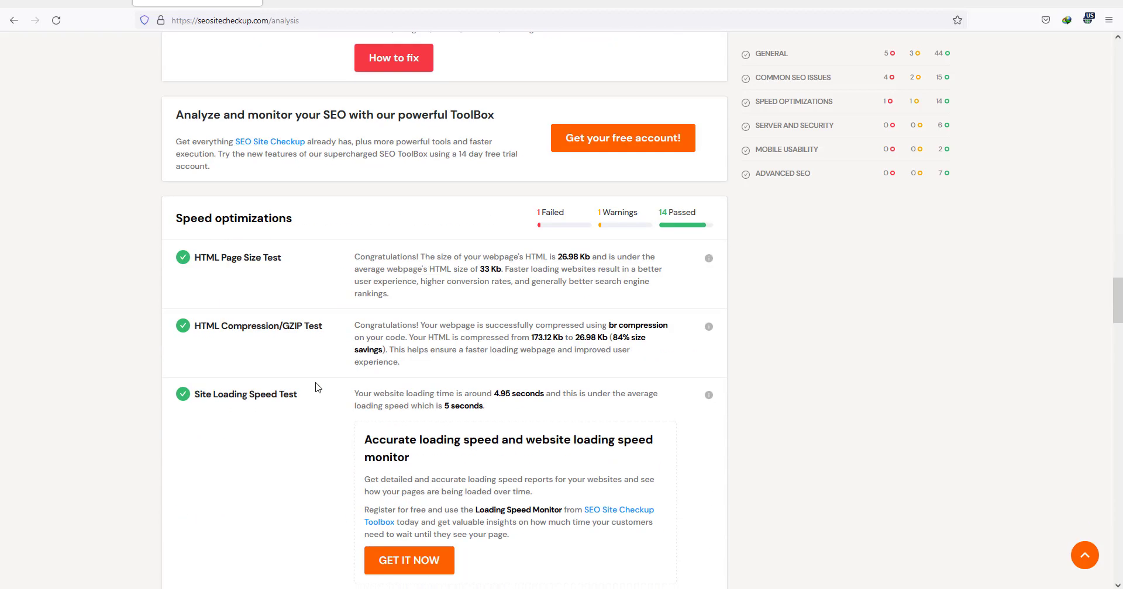
scroll(315, 387, up, 4)
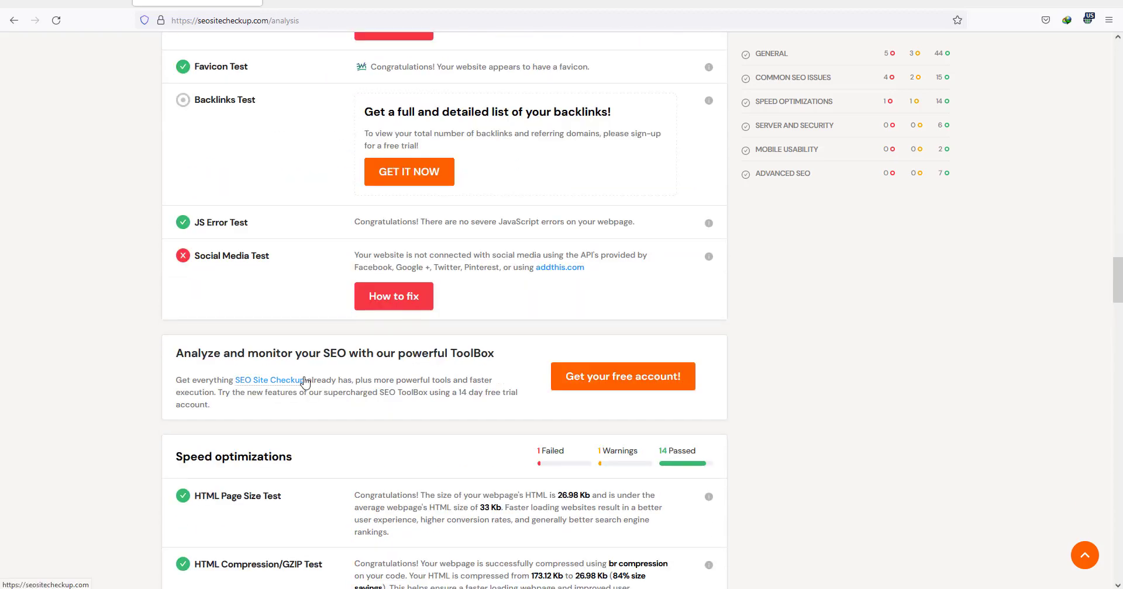
mouse_move(246, 258)
mouse_down()
mouse_move(279, 259)
mouse_move(240, 260)
mouse_up()
- Review the Speed optimizations section, covering page size, compression, loading speed, page objects, caching, CDN usage and minification
scroll(306, 324, down, 5)
scroll(336, 363, down, 5)
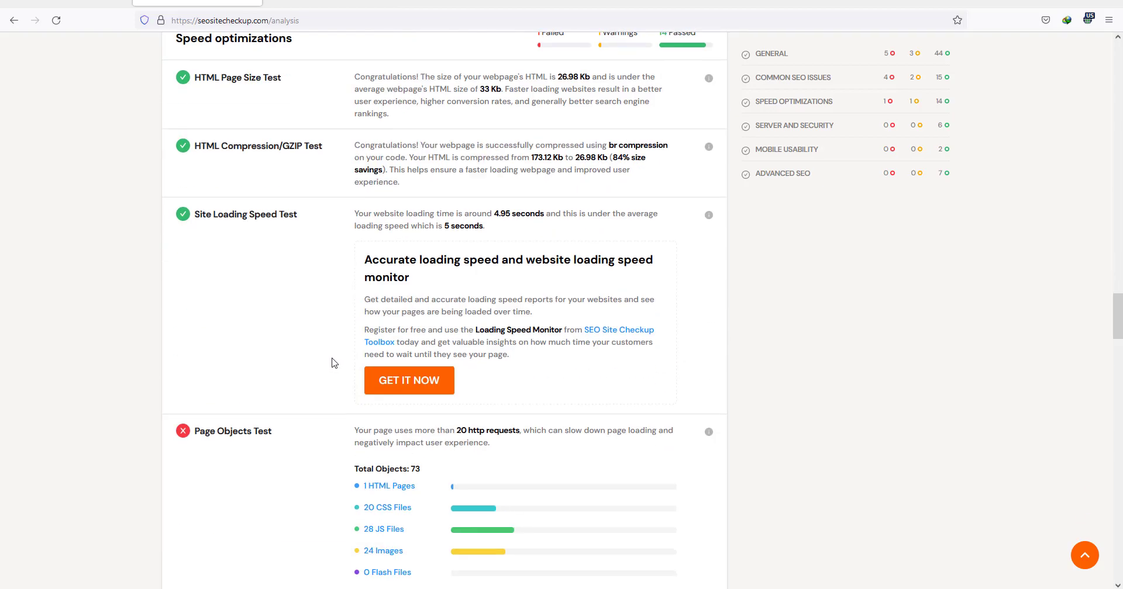
scroll(294, 363, down, 2)
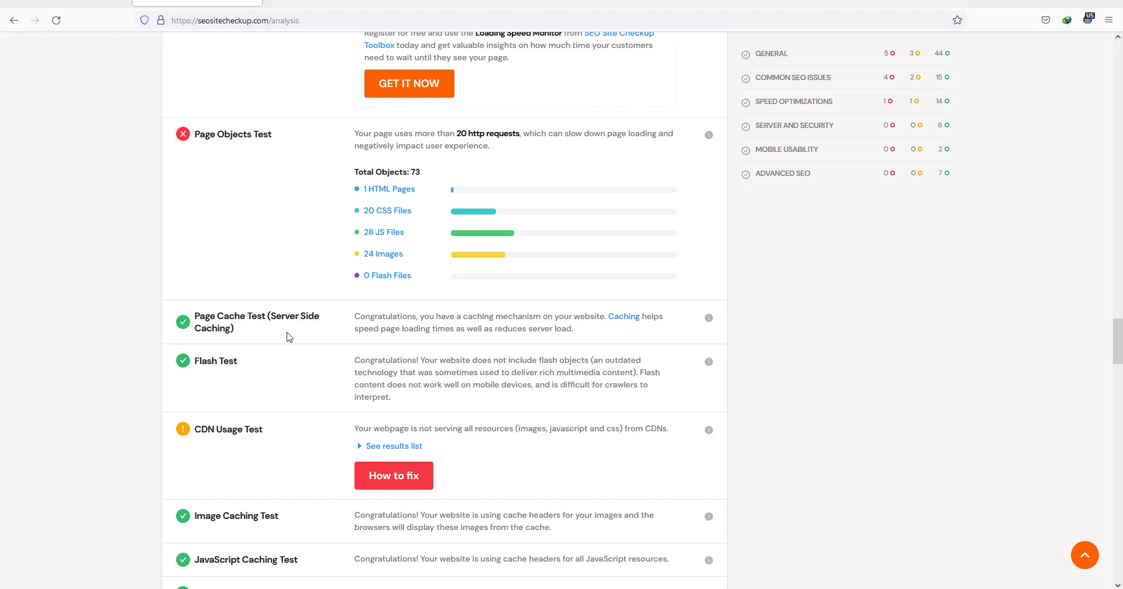
scroll(269, 392, down, 10)
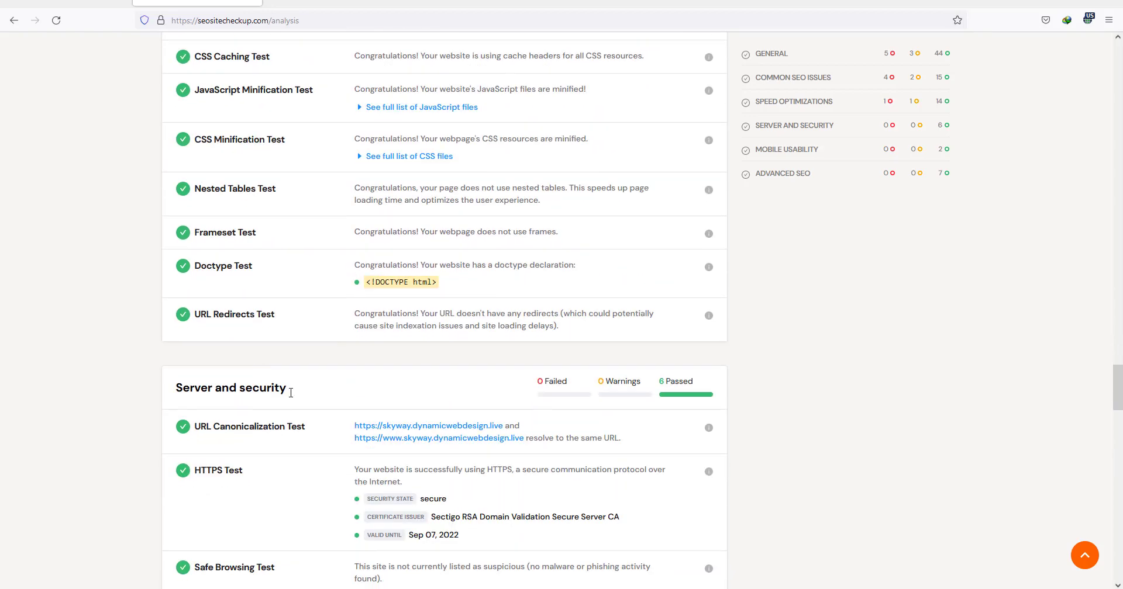
- Look through the Server and security tests and examine the Media Query Responsive and Mobile Snapshot tests under Mobile usability
scroll(286, 392, down, 9)
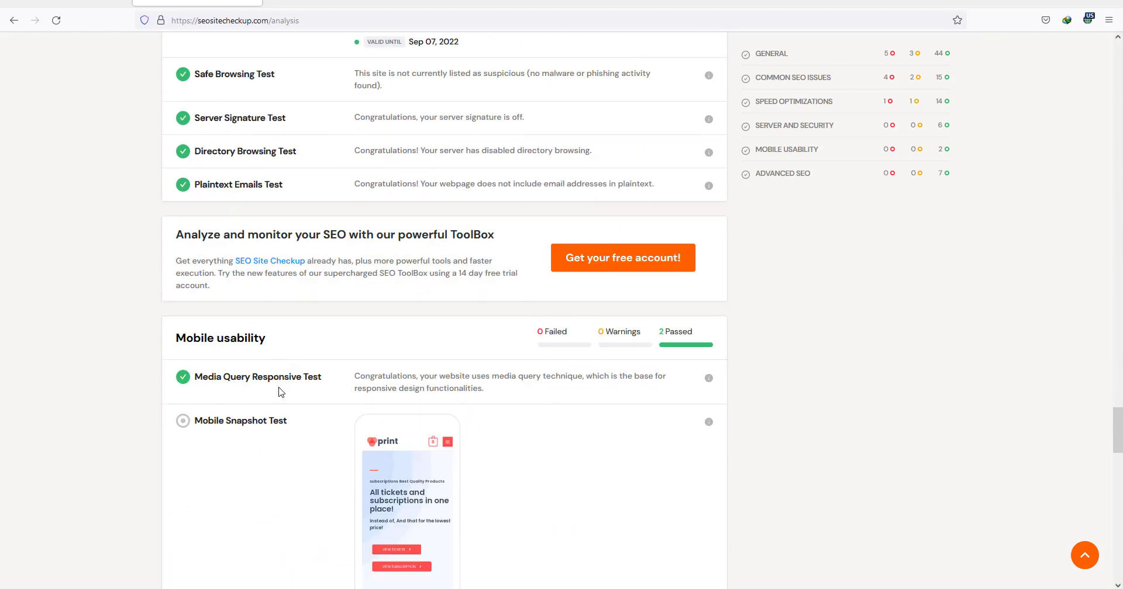
scroll(279, 392, down, 3)
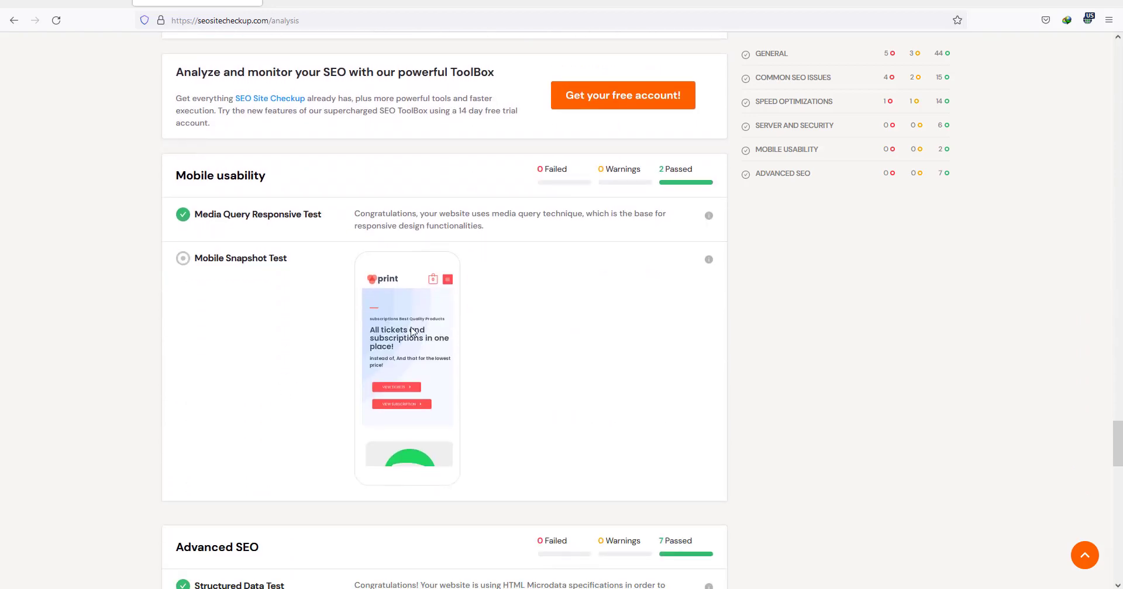
scroll(299, 397, down, 2)
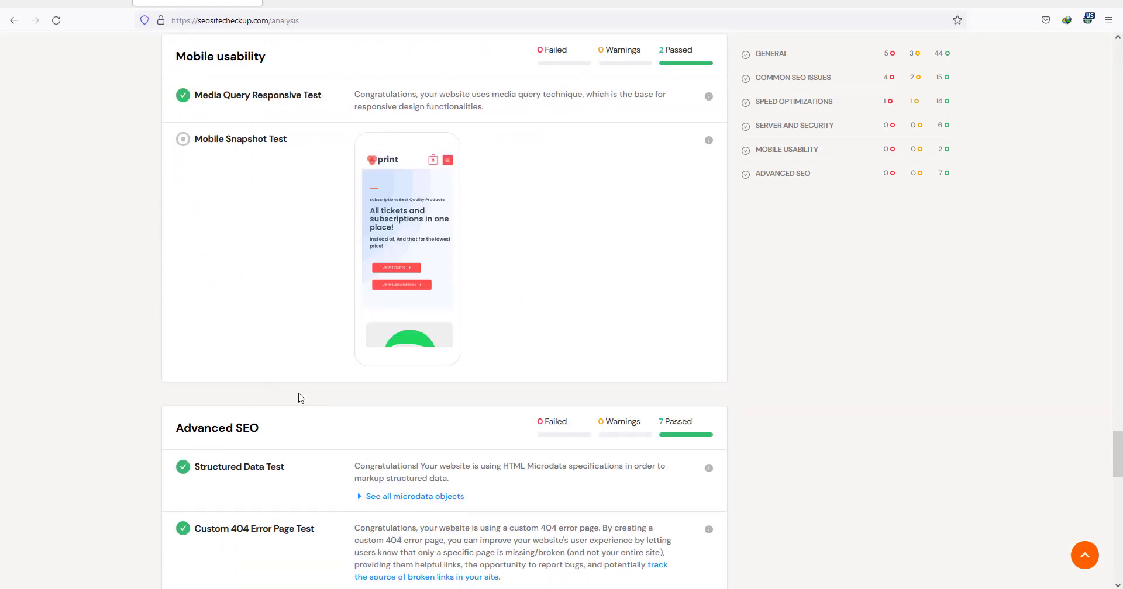
scroll(300, 376, down, 2)
scroll(348, 377, up, 4)
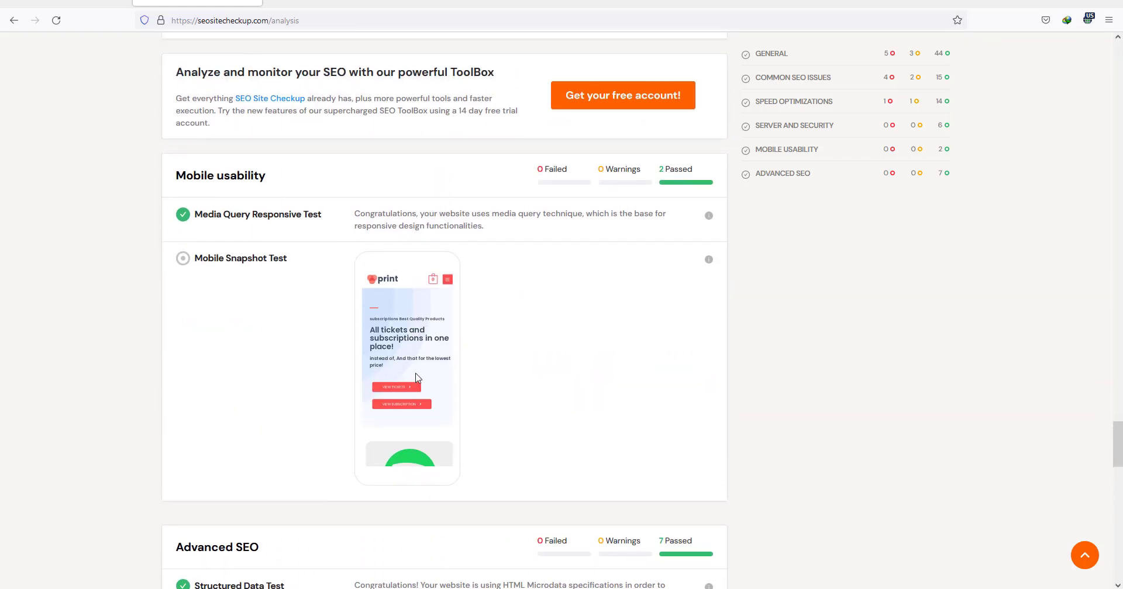
scroll(258, 366, down, 2)
scroll(265, 366, up, 2)
drag(199, 213, 323, 214)
click(278, 268)
- Review the Advanced SEO section, from the Structured Data Test through the canonical and nofollow tags to the SPF Records Test
scroll(283, 380, down, 3)
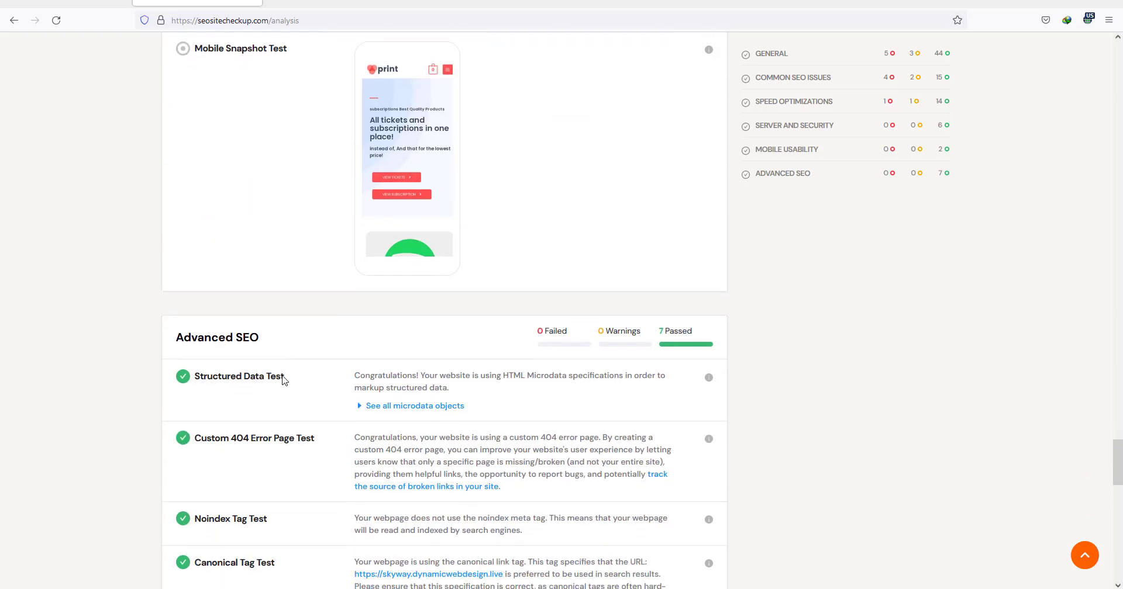
scroll(283, 380, down, 2)
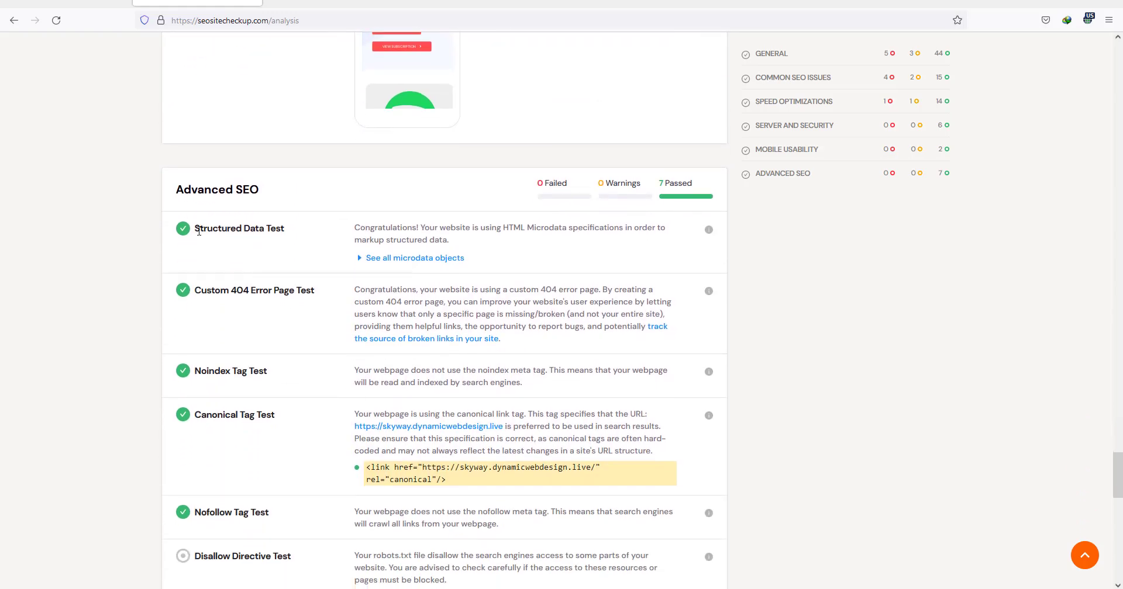
drag(199, 231, 286, 232)
click(275, 228)
scroll(280, 297, down, 6)
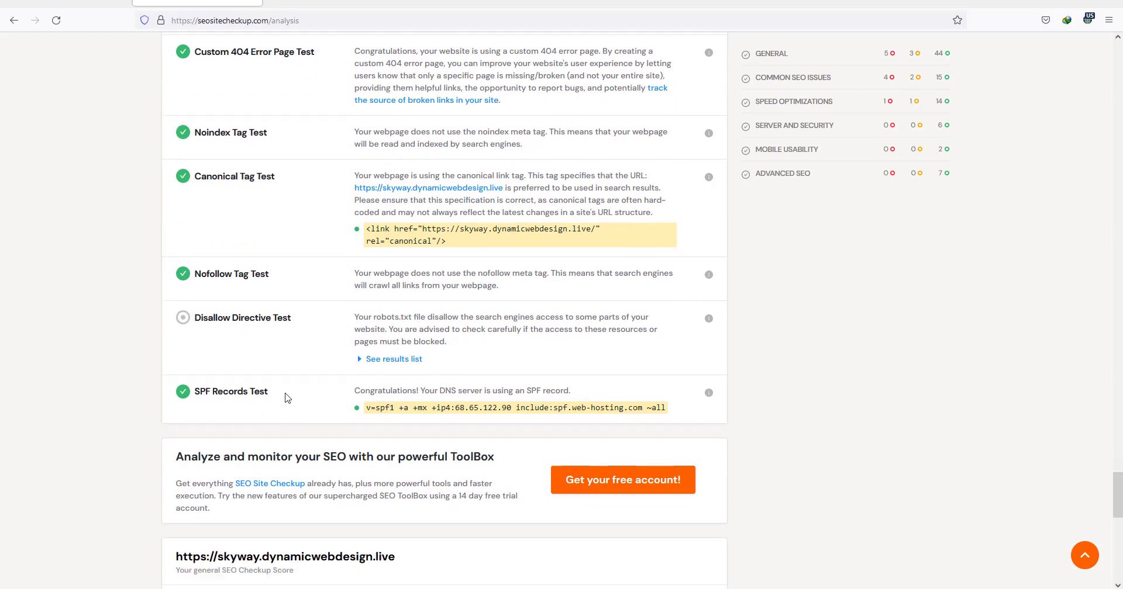
- Look over the closing summary with the overall SEO score and issues to fix at the report's end
scroll(321, 421, down, 3)
scroll(394, 466, down, 3)
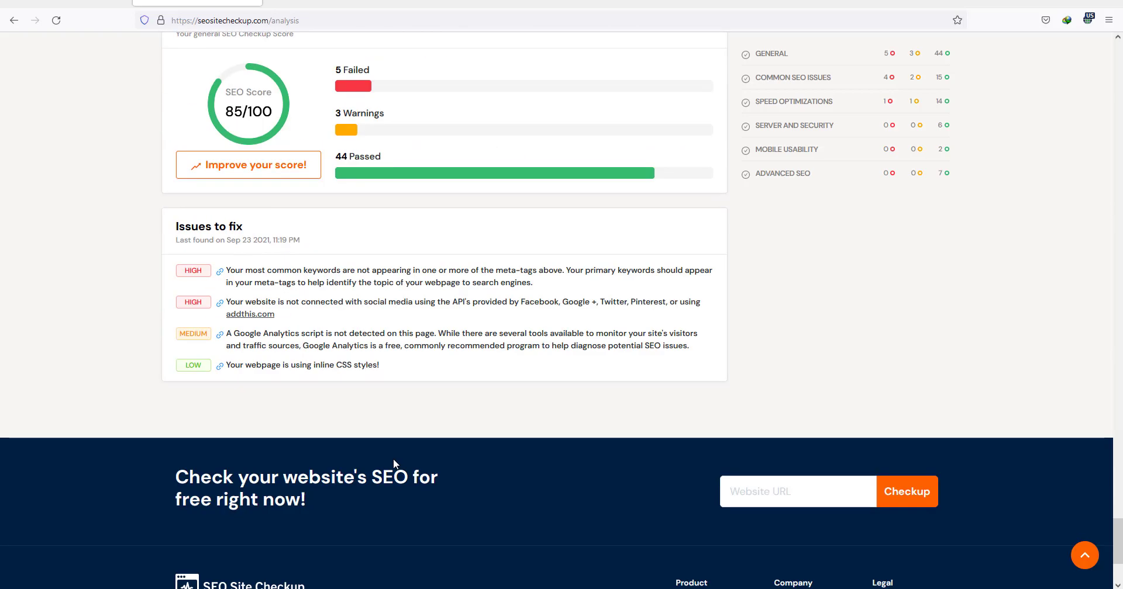
scroll(394, 464, up, 3)
scroll(395, 458, up, 4)
scroll(401, 464, down, 2)
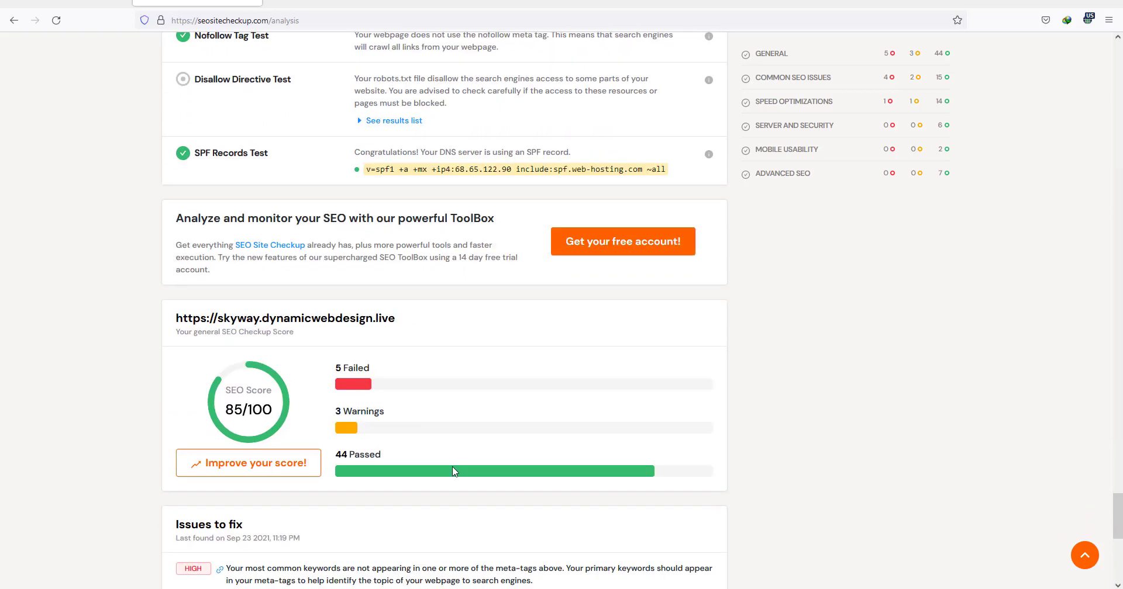